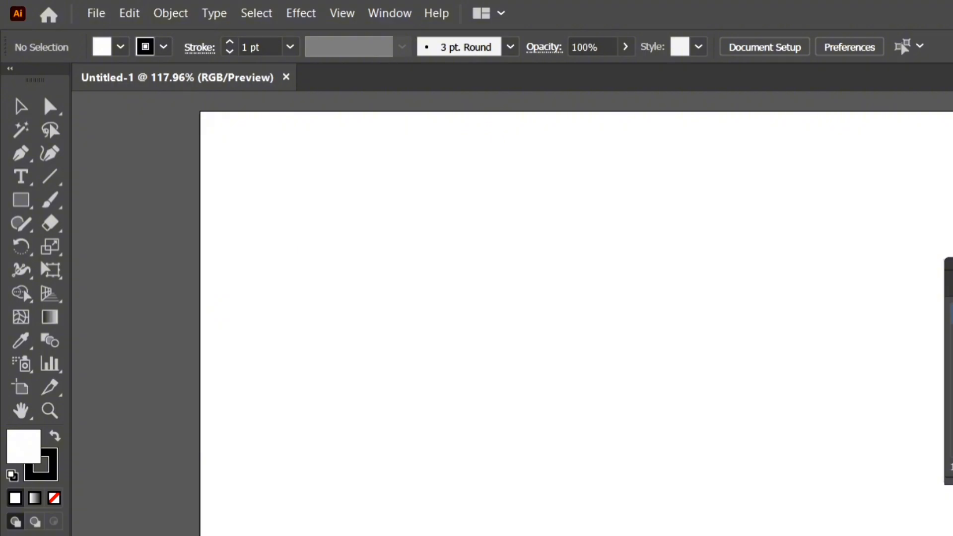
left_click(392, 13)
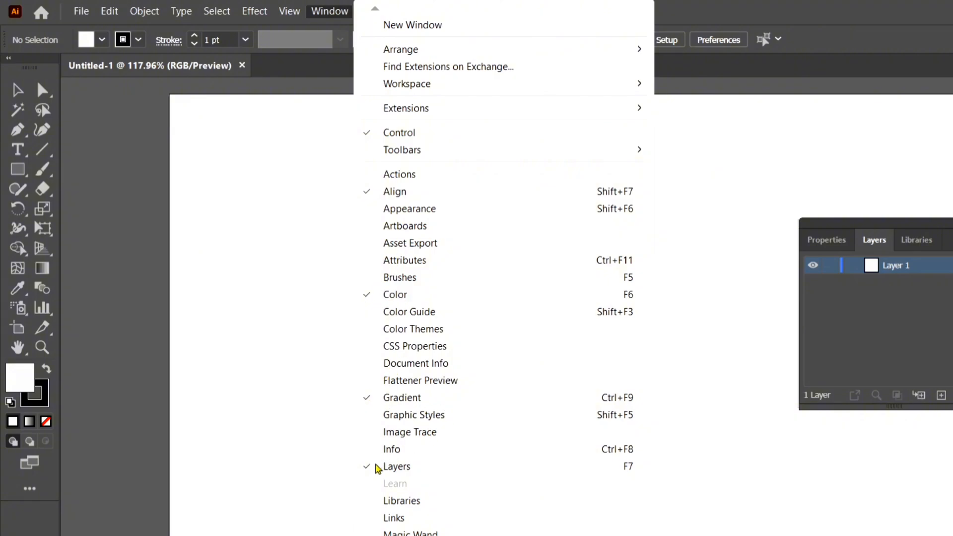
left_click(321, 10)
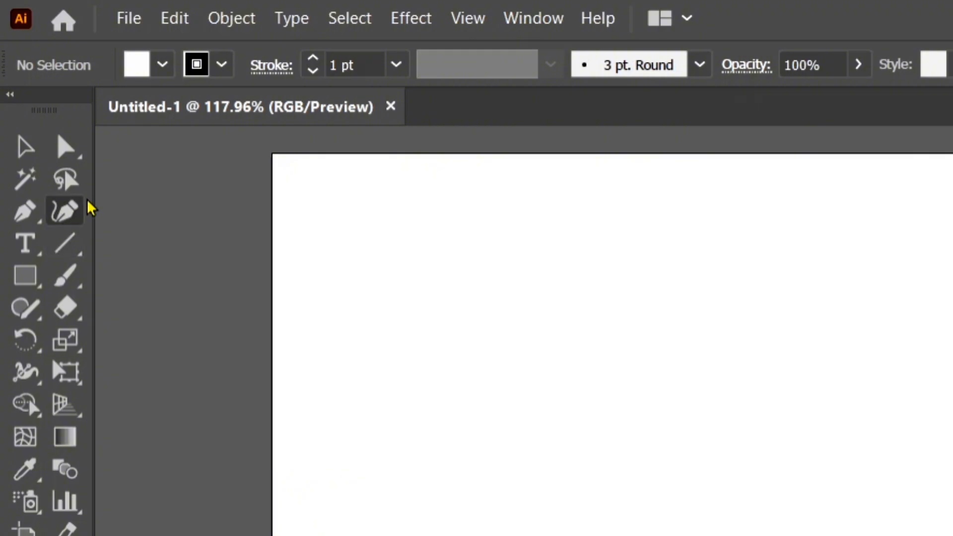
Step: Draw a tall vertical line near the artboard's left side and place a duplicate a short distance to its right
left_click(65, 244)
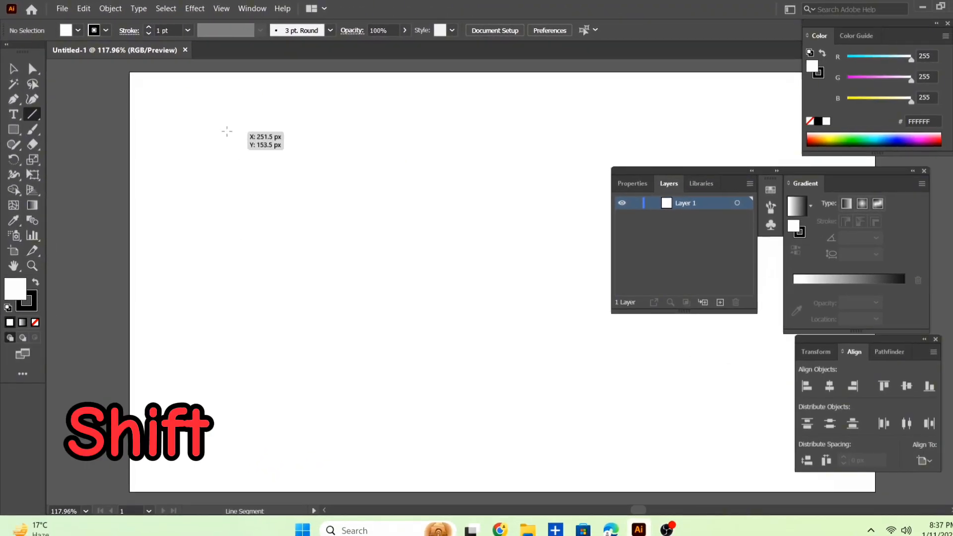
left_click_drag(227, 132, 244, 461)
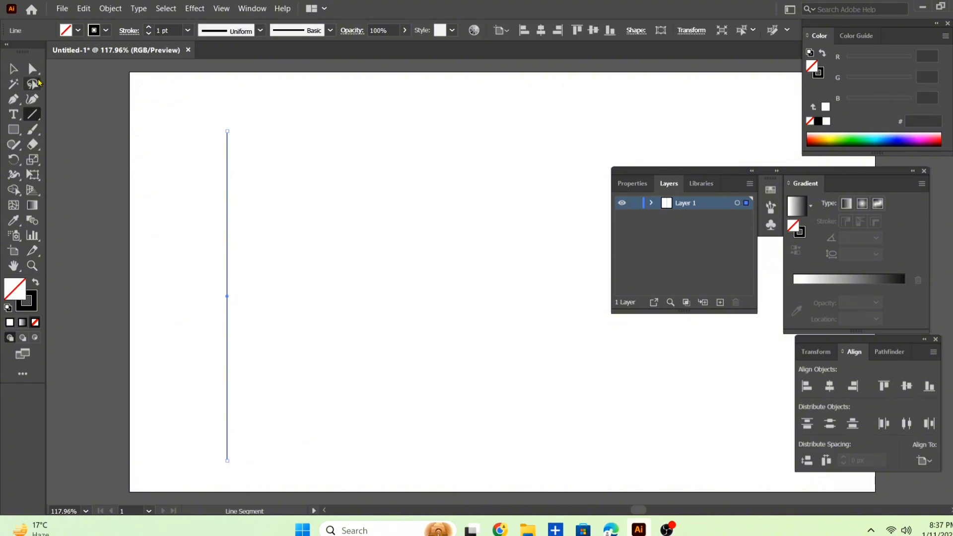
key("v")
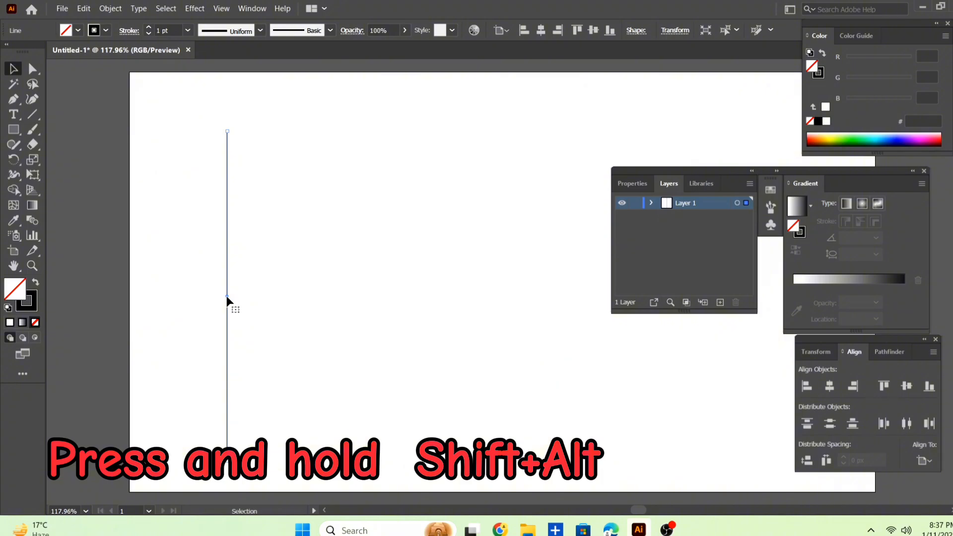
left_click_drag(227, 297, 239, 301)
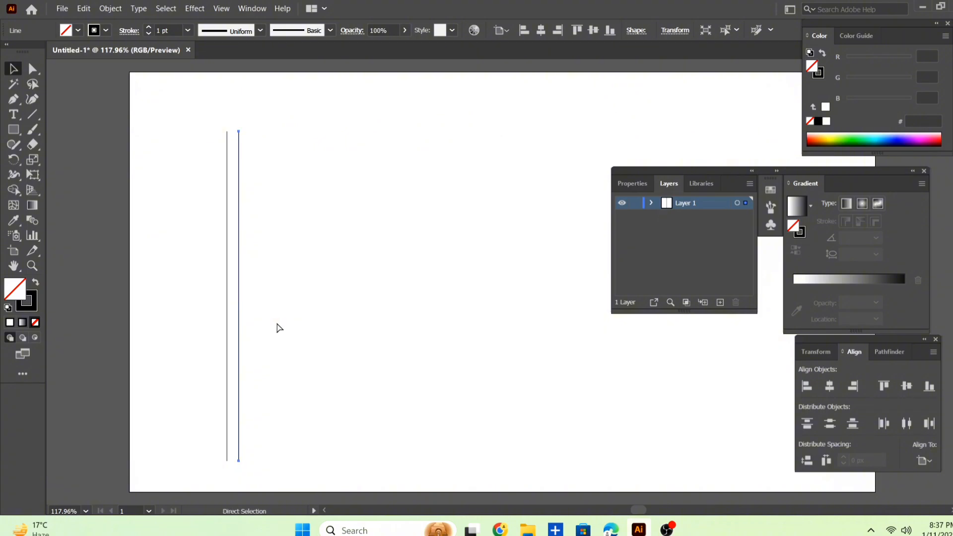
Step: Repeat the line duplication at the same spacing until there are 14 evenly spaced vertical lines
key("ctrl+d")
key("ctrl+d")
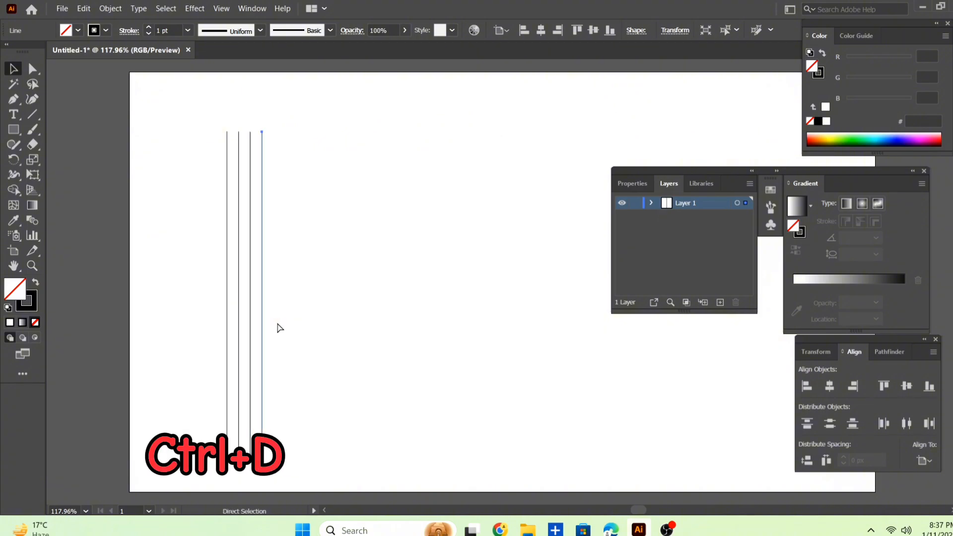
key("ctrl+d")
key("ctrl+d")
key("ctrl+d")
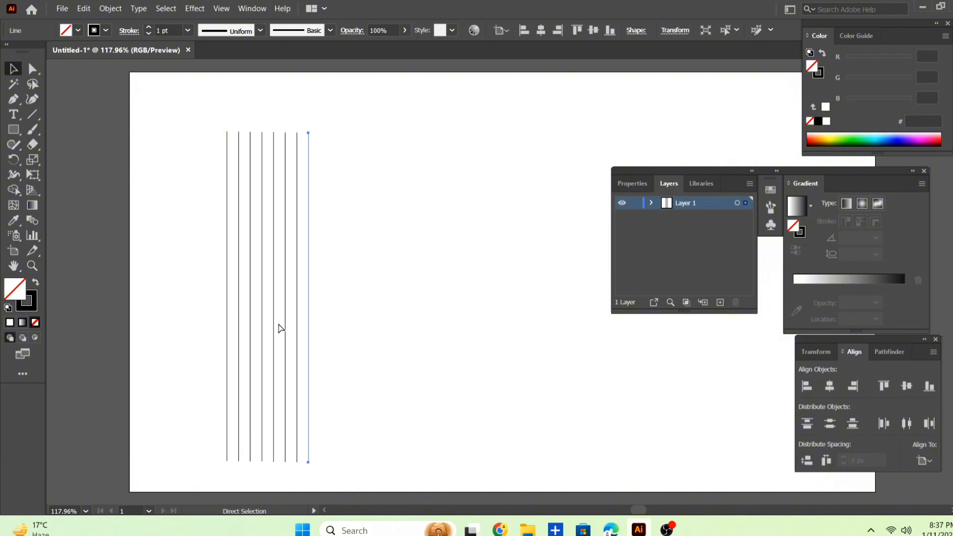
key("ctrl+d")
key("ctrl+d")
key("ctrl+d")
key("ctrl+d")
key("ctrl+d")
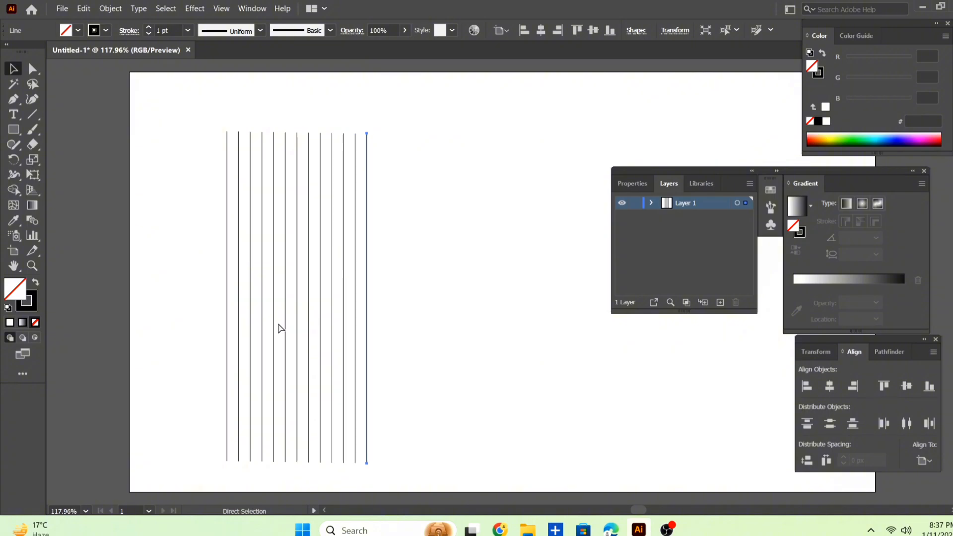
key("ctrl+d")
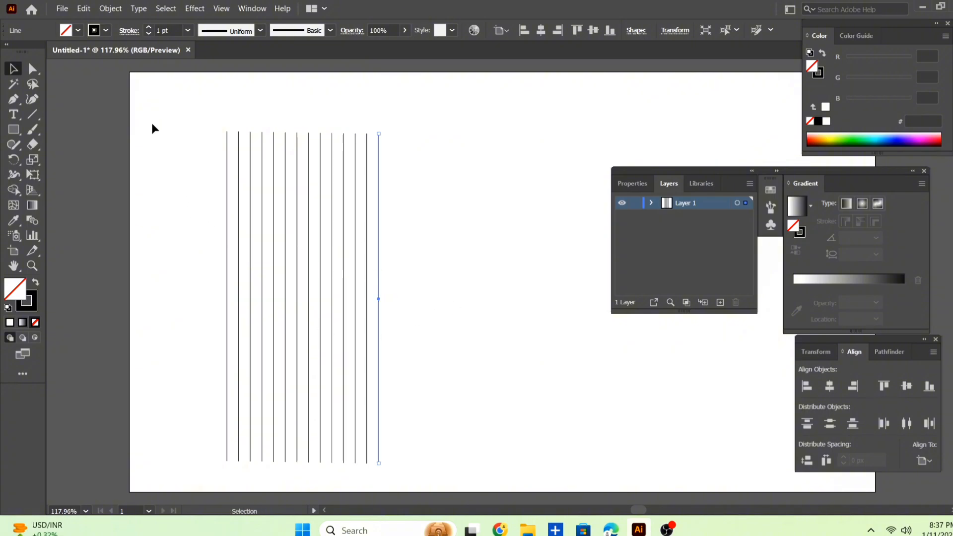
Step: Align the tops of all the vertical lines and group them
left_click_drag(152, 117, 292, 276)
left_click_drag(457, 440, 457, 439)
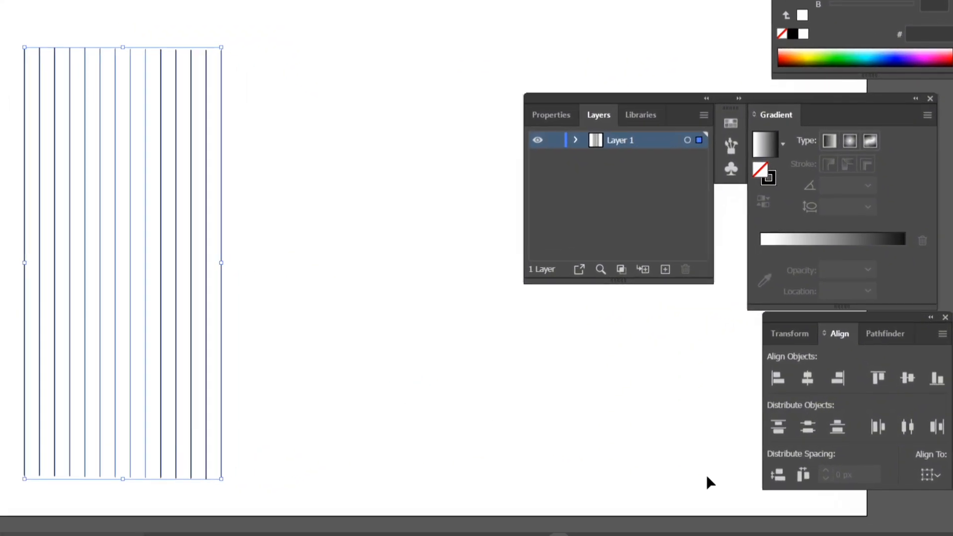
left_click(877, 384)
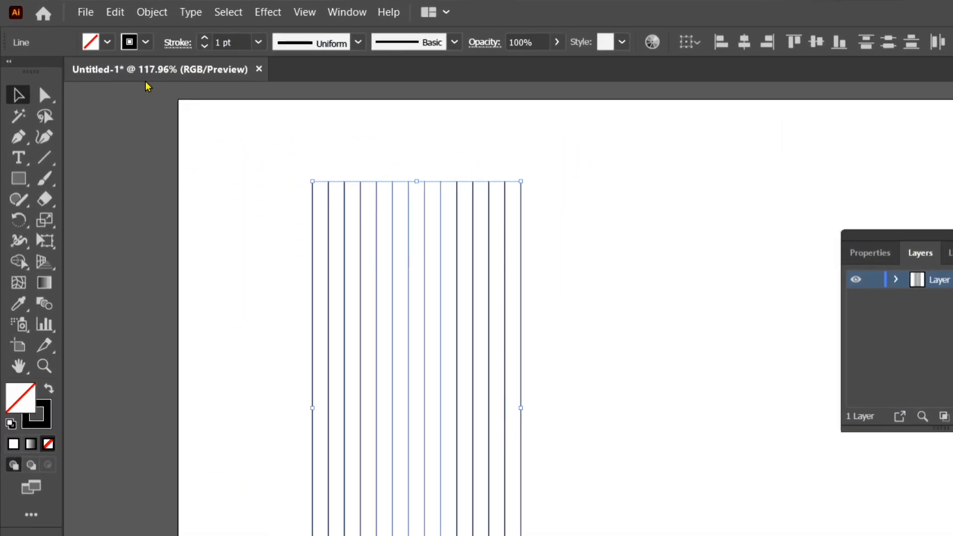
key("ctrl+g")
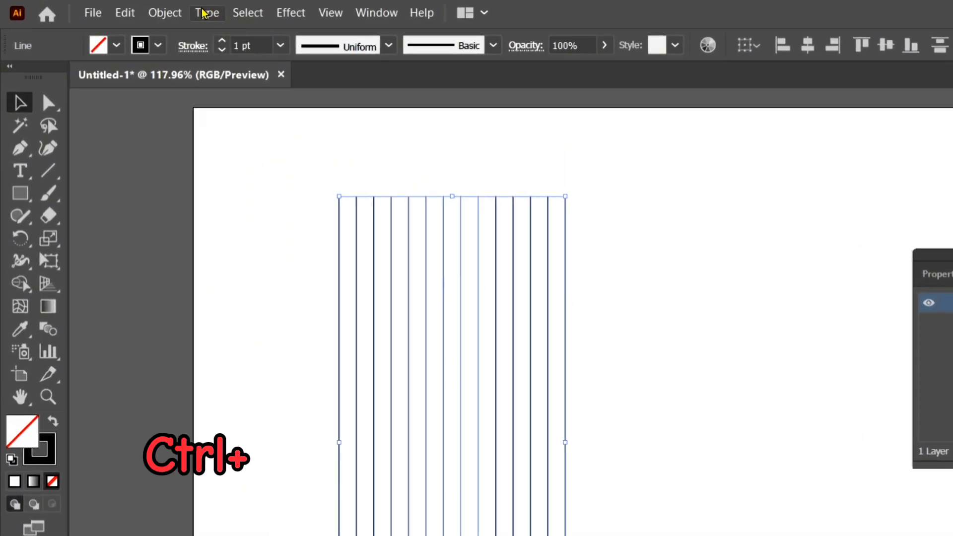
left_click(180, 13)
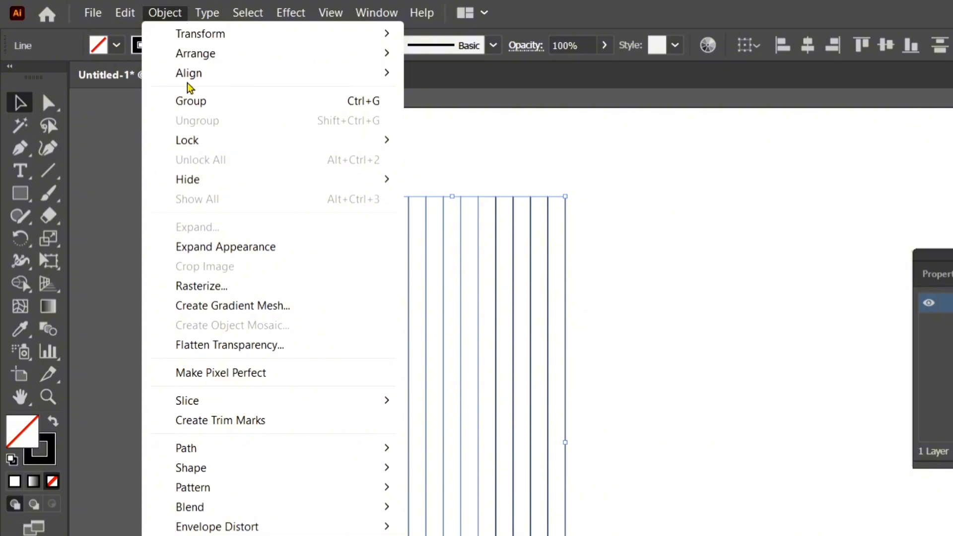
left_click(370, 102)
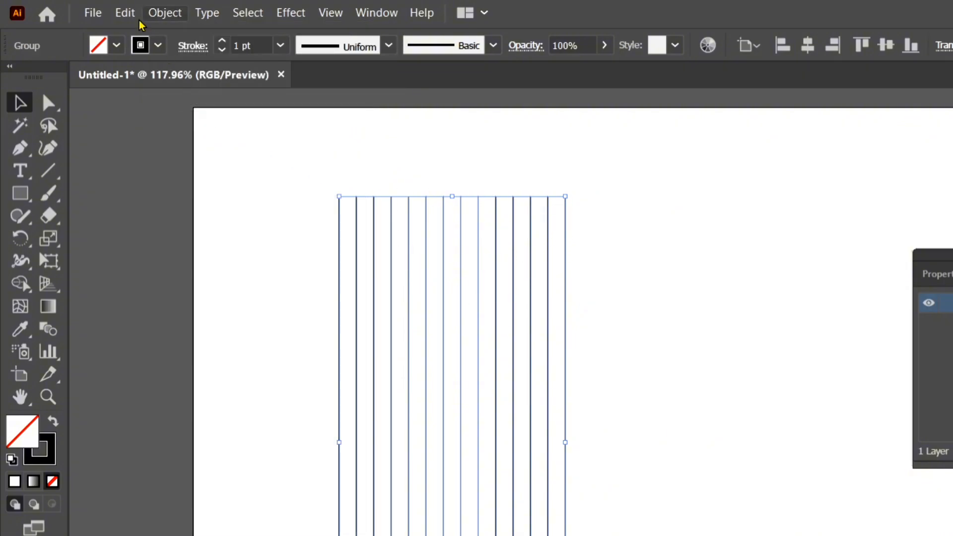
Step: Copy the line group, paste it in place and rotate the copy 90° so it crosses the original as a grid
left_click(125, 13)
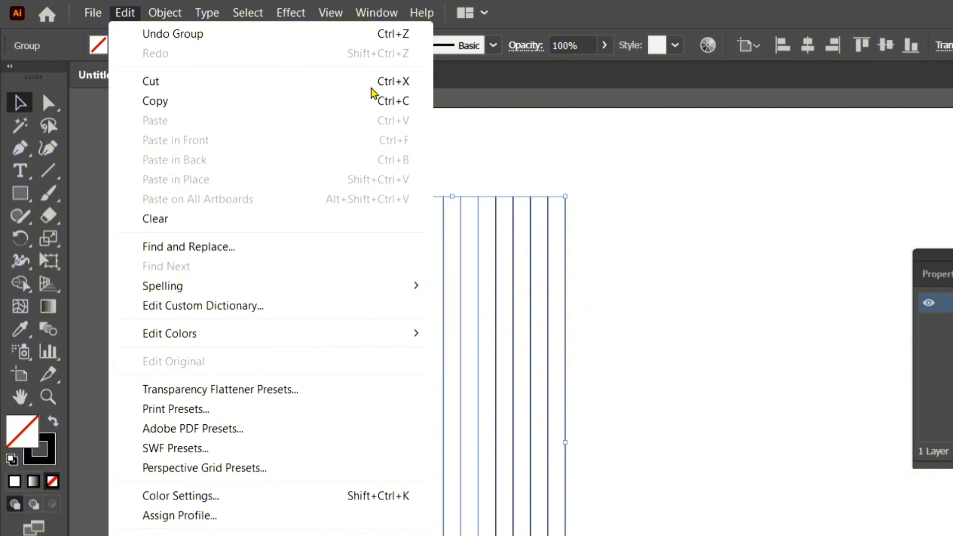
left_click(386, 104)
left_click(124, 13)
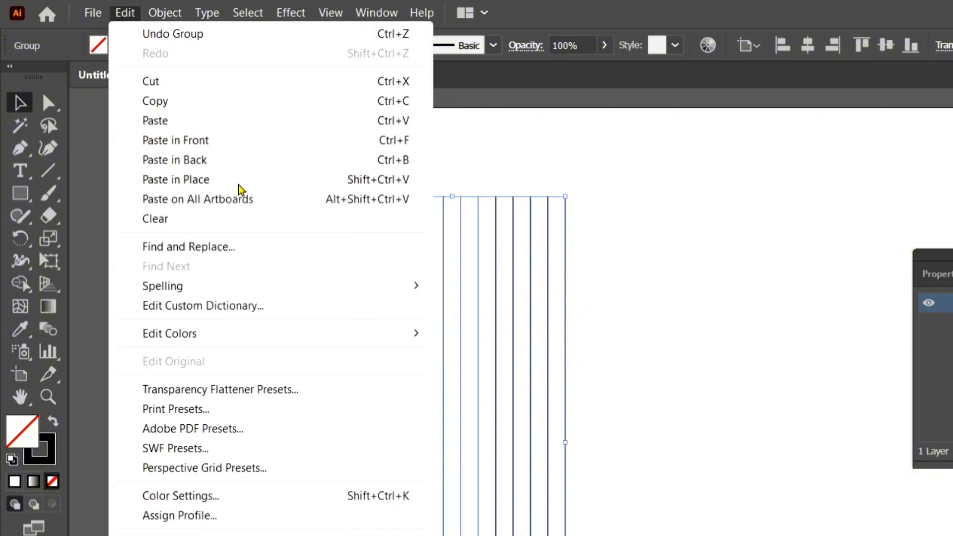
left_click(401, 183)
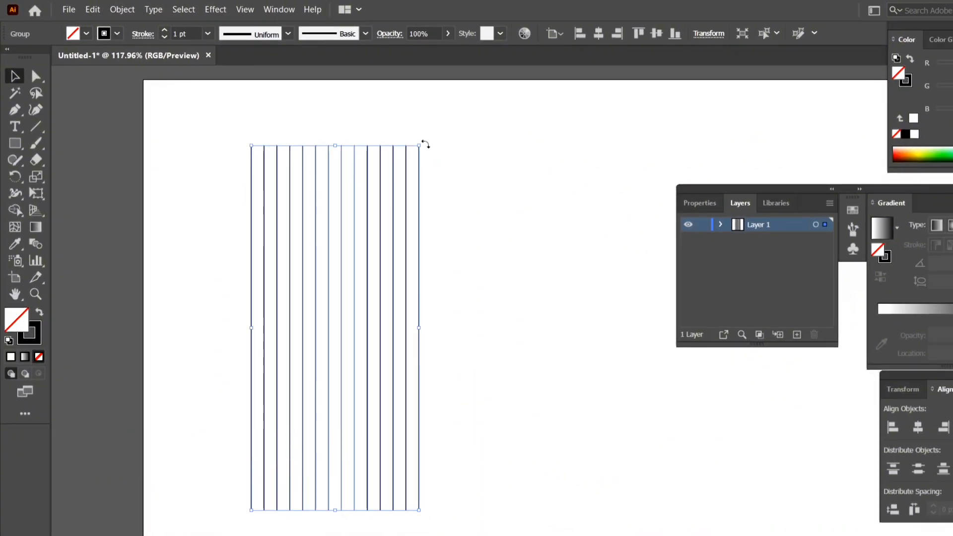
left_click_drag(573, 194, 620, 249)
left_click_drag(459, 185, 524, 421)
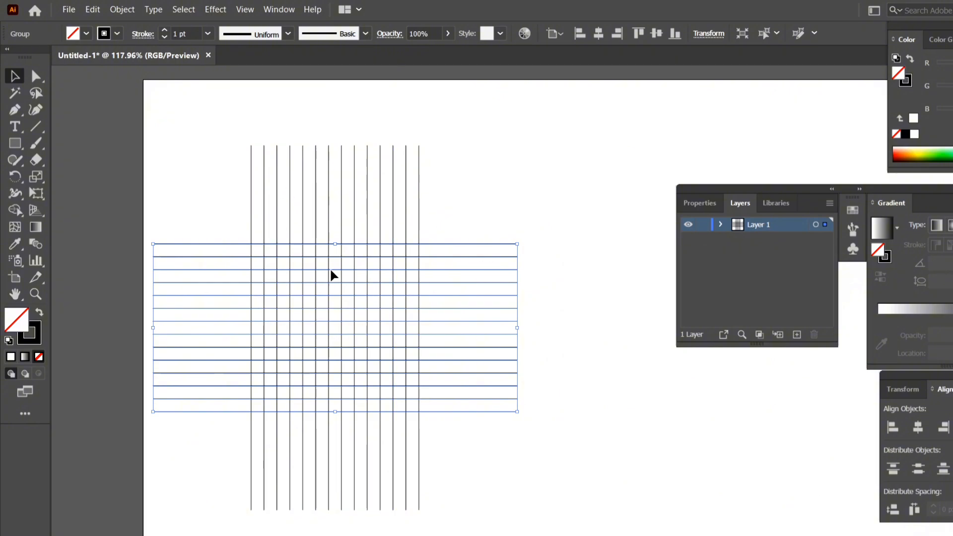
Step: Move both line groups together to the right toward the artboard's centre and activate the Shape Builder tool
left_click_drag(170, 132, 519, 498)
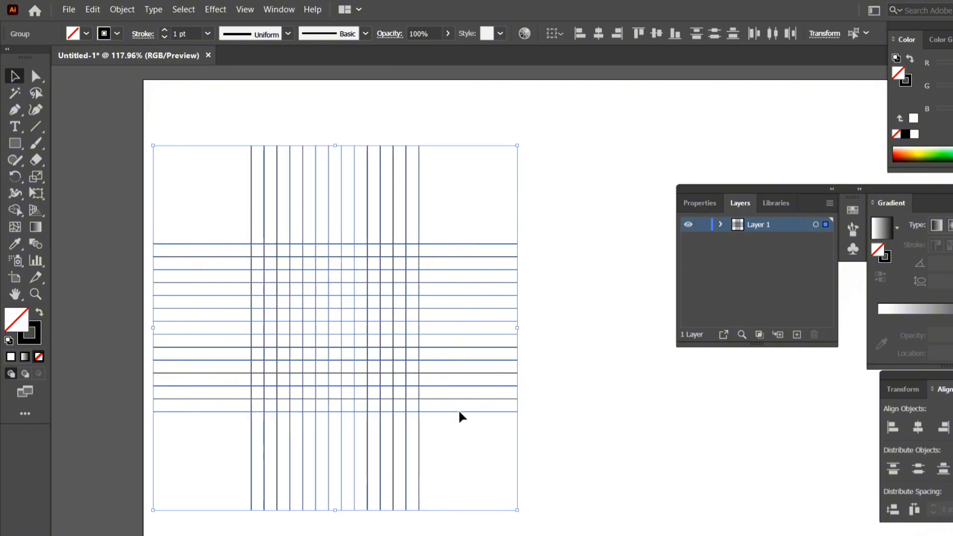
left_click_drag(381, 336, 519, 322)
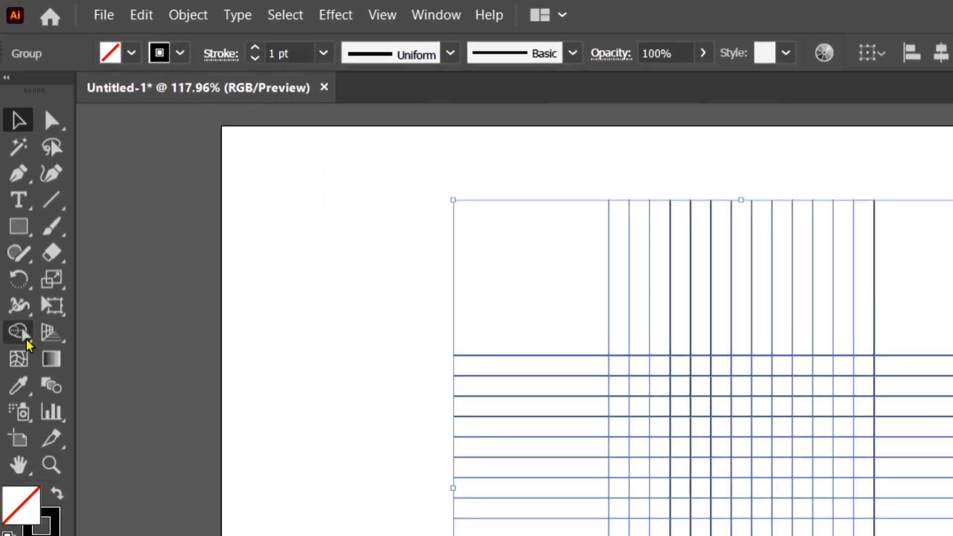
left_click(25, 334)
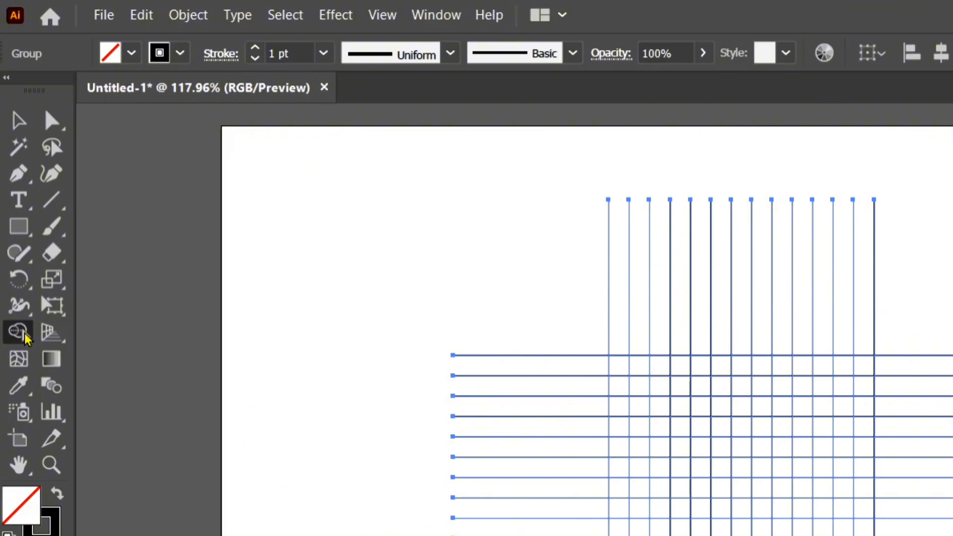
Step: Draw a circle with the Ellipse tool from the grid's centre out to the outermost grid lines
left_click(25, 231)
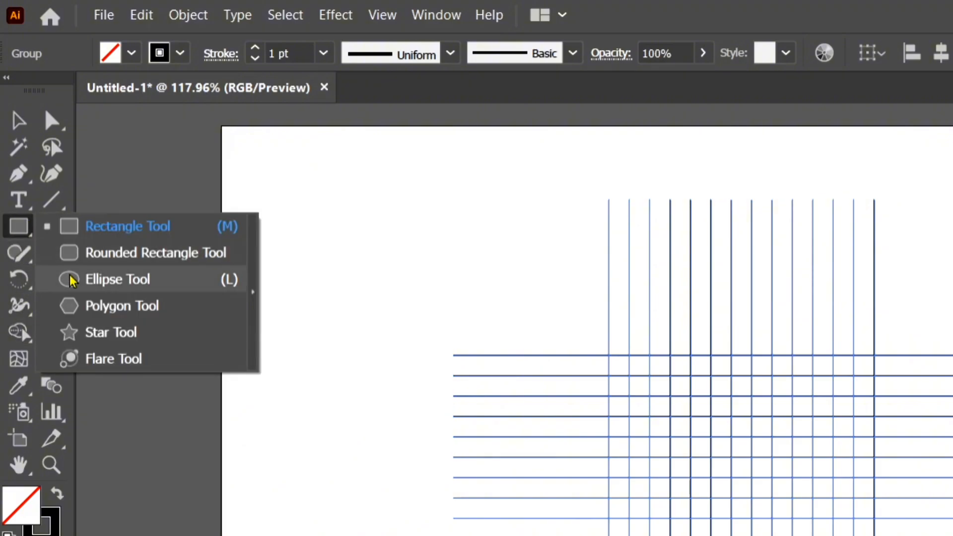
left_click(195, 286)
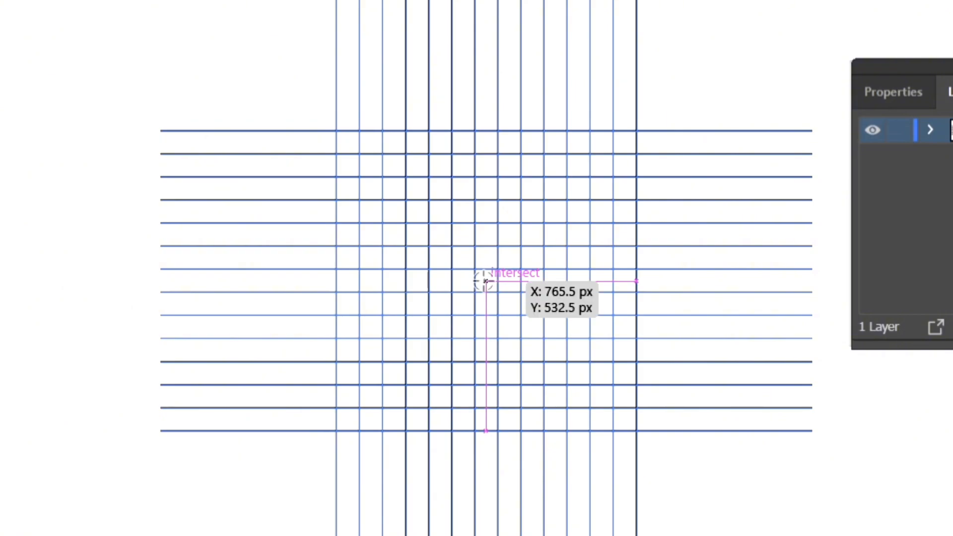
left_click_drag(486, 281, 588, 428)
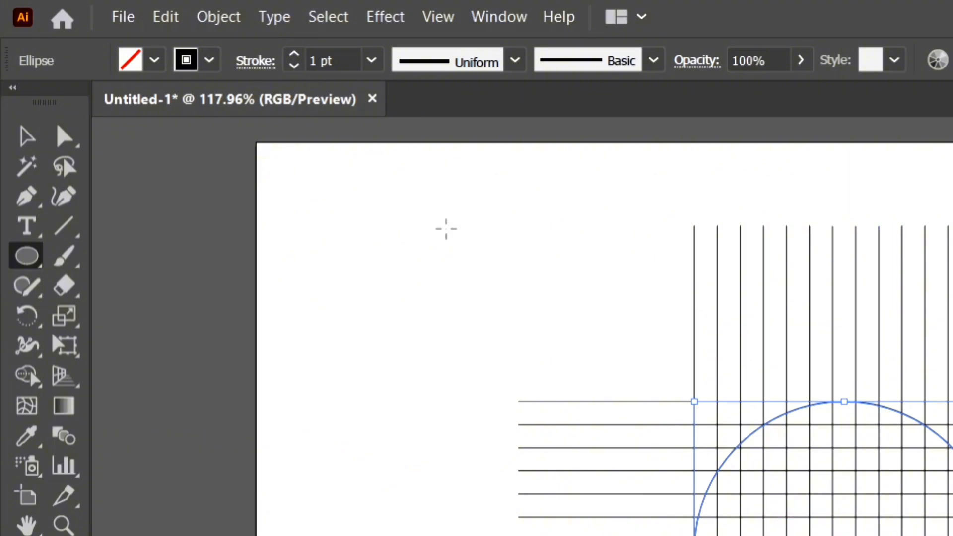
Step: Copy the circle, paste it in place and shrink the copy about its centre to the next grid line inward
left_click(166, 17)
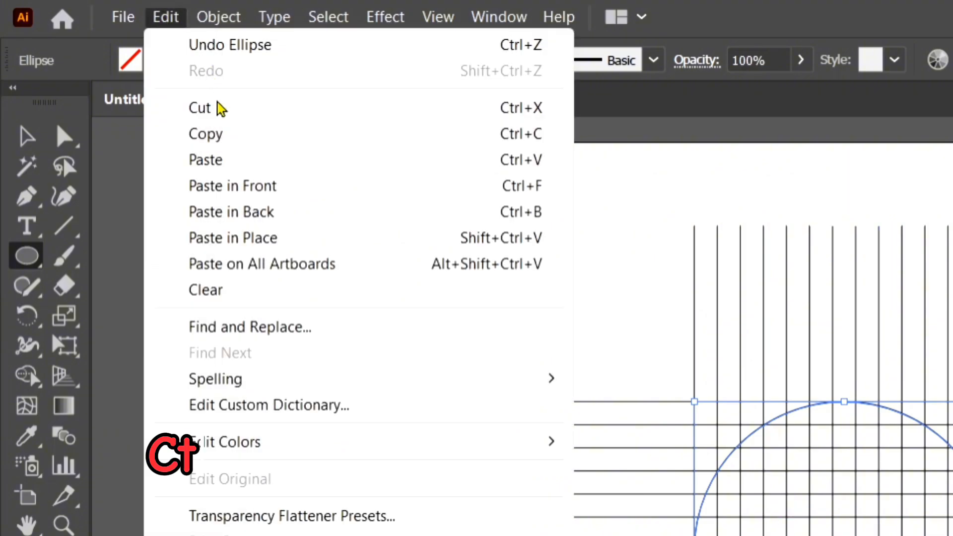
left_click(226, 144)
left_click(172, 18)
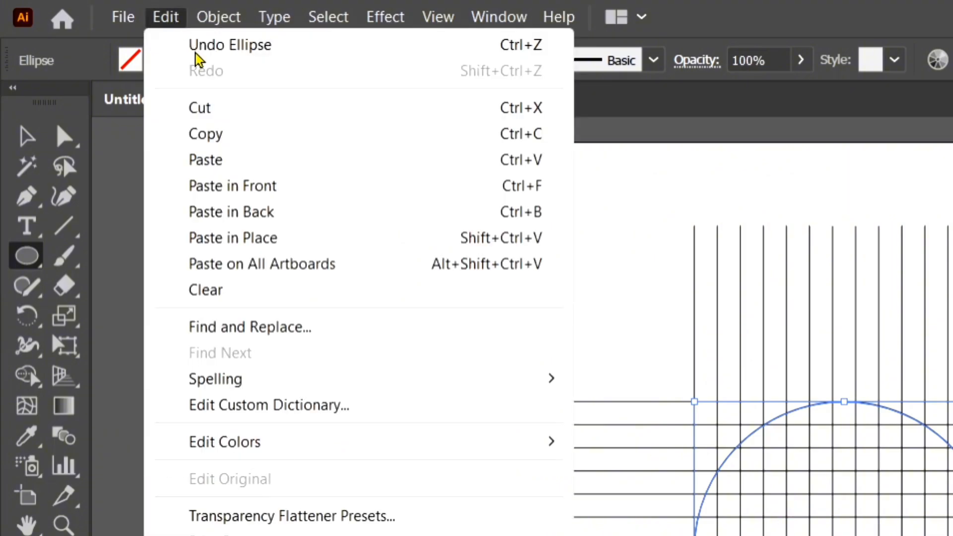
left_click(422, 243)
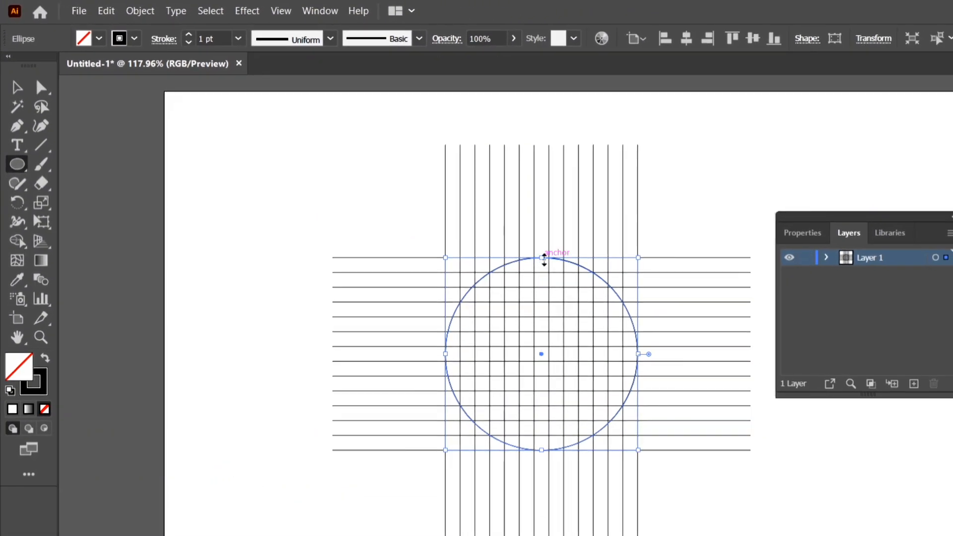
left_click_drag(544, 258, 542, 273)
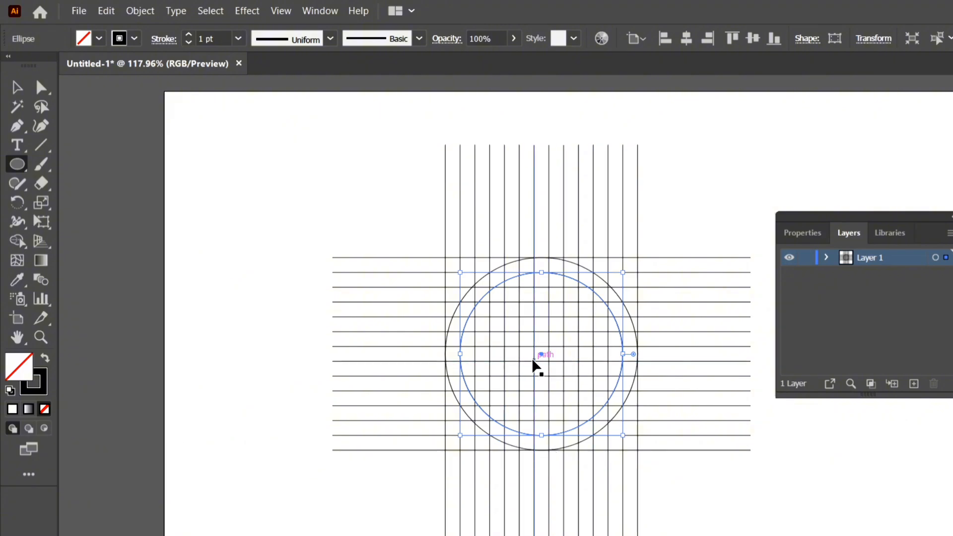
Step: Select the whole grid with both circles and move it a little to the left on the artboard
key("ctrl+equal")
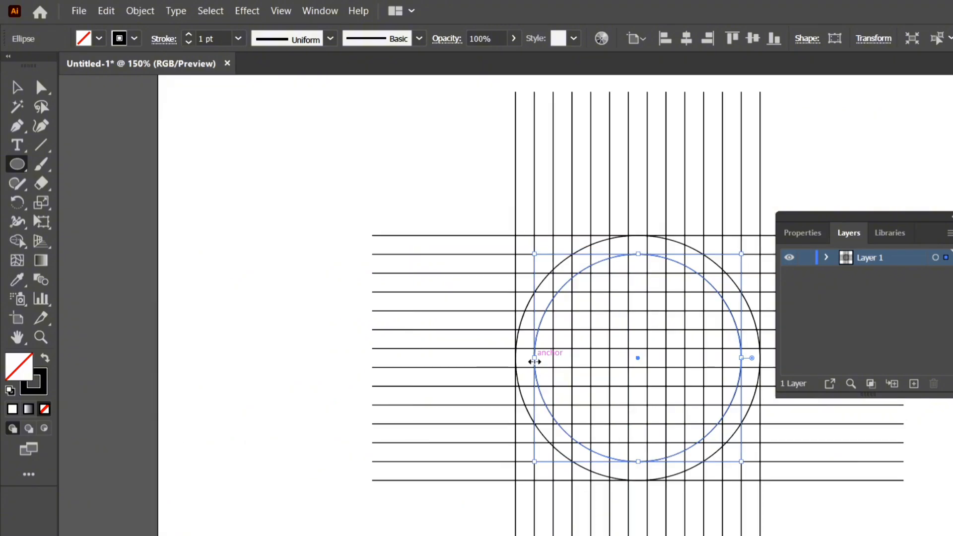
left_click(16, 88)
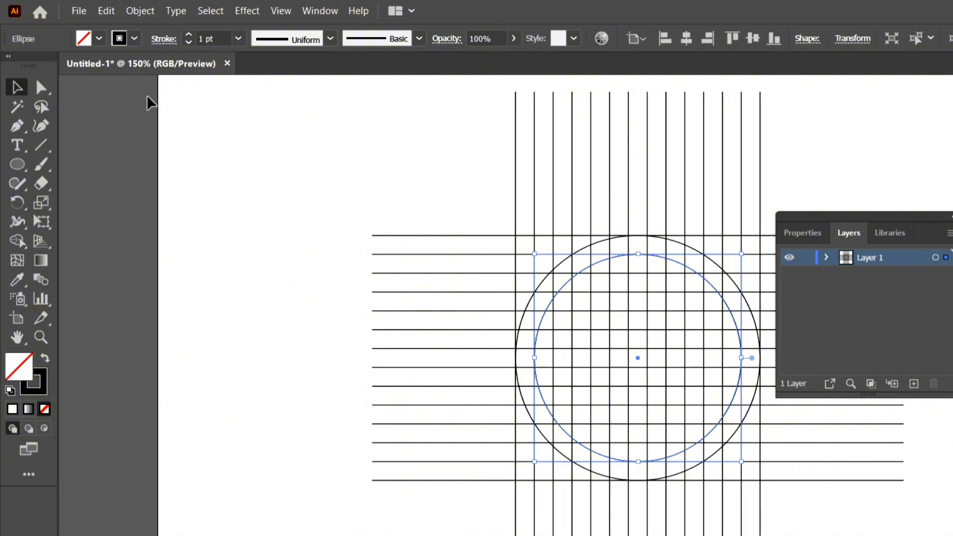
left_click_drag(350, 130, 784, 510)
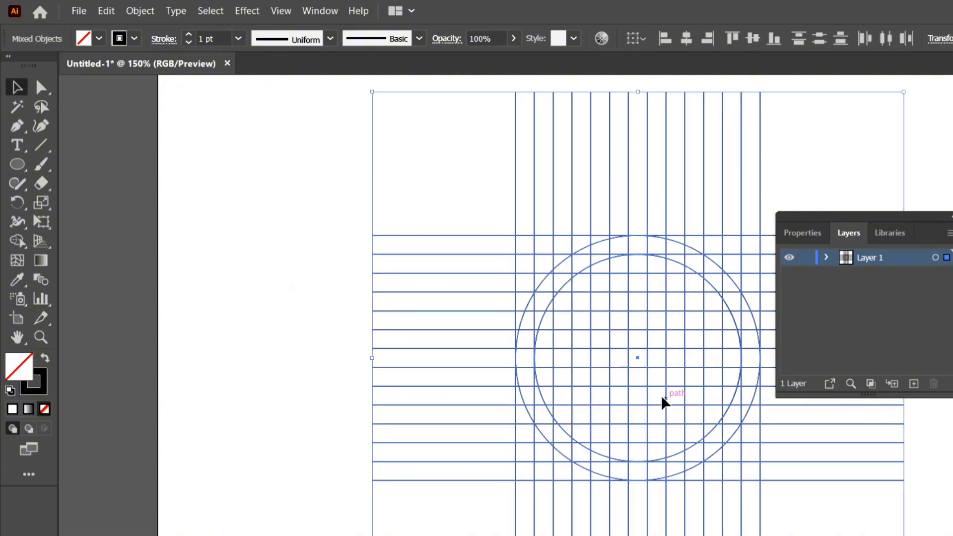
left_click_drag(666, 405, 610, 407)
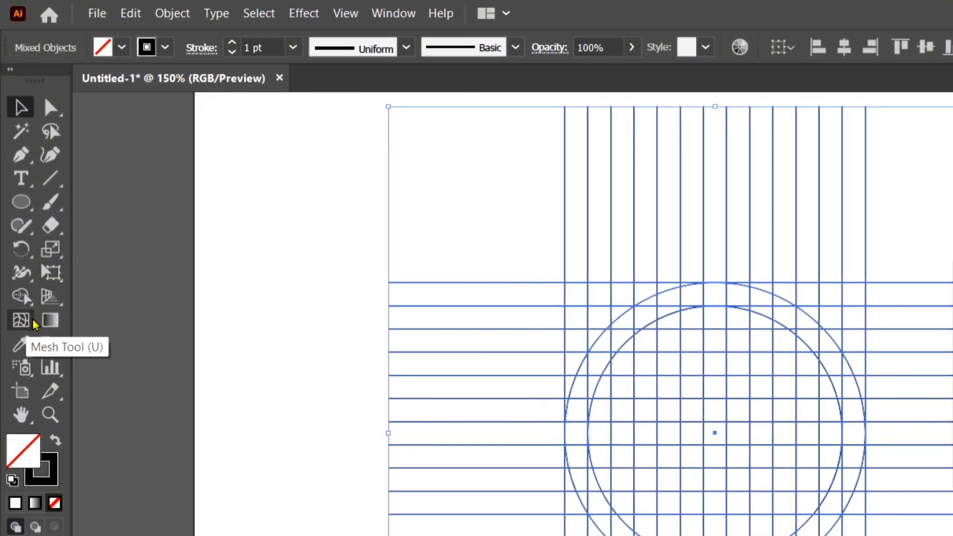
Step: With the Shape Builder tool and a black fill without stroke, merge the ring segments at the circle's upper left into the M's curved outer stroke
left_click(28, 298)
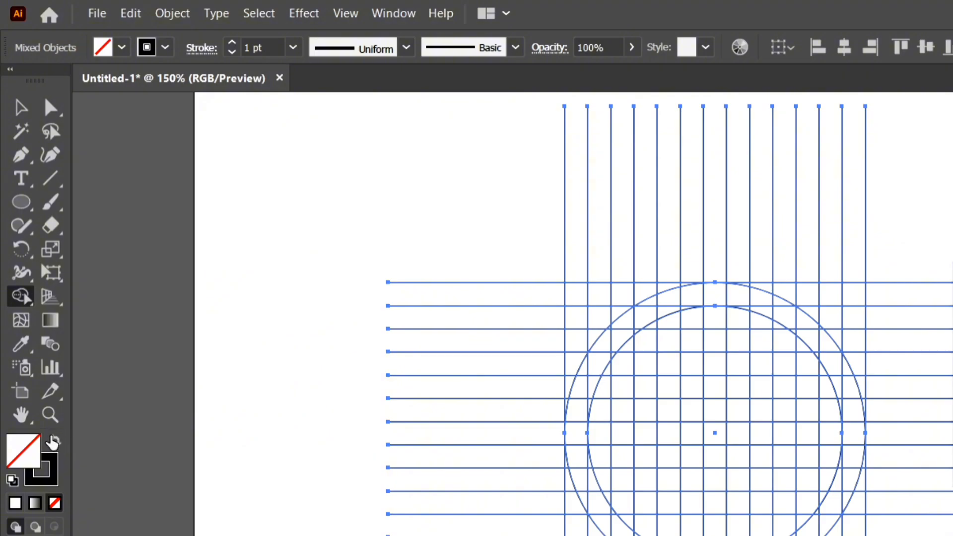
left_click(53, 441)
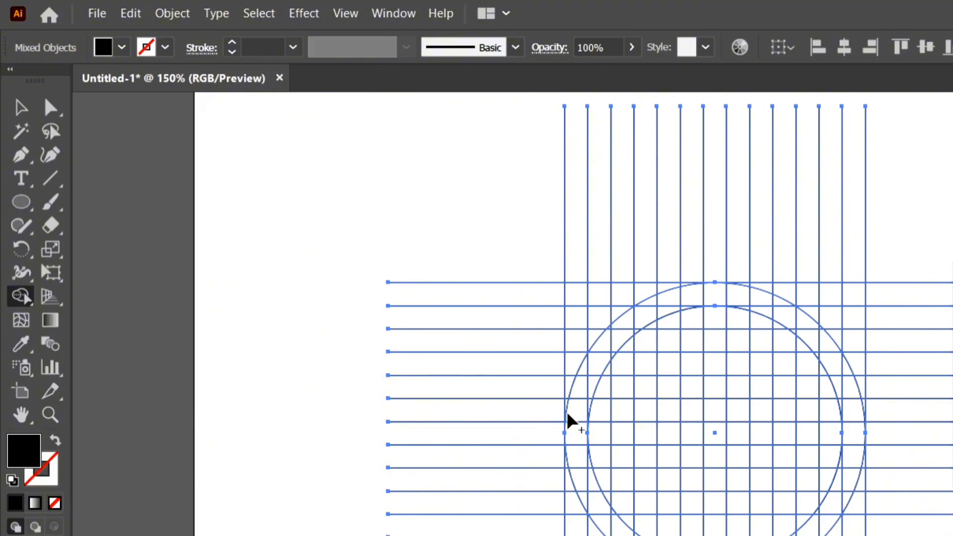
left_click_drag(585, 476, 585, 408)
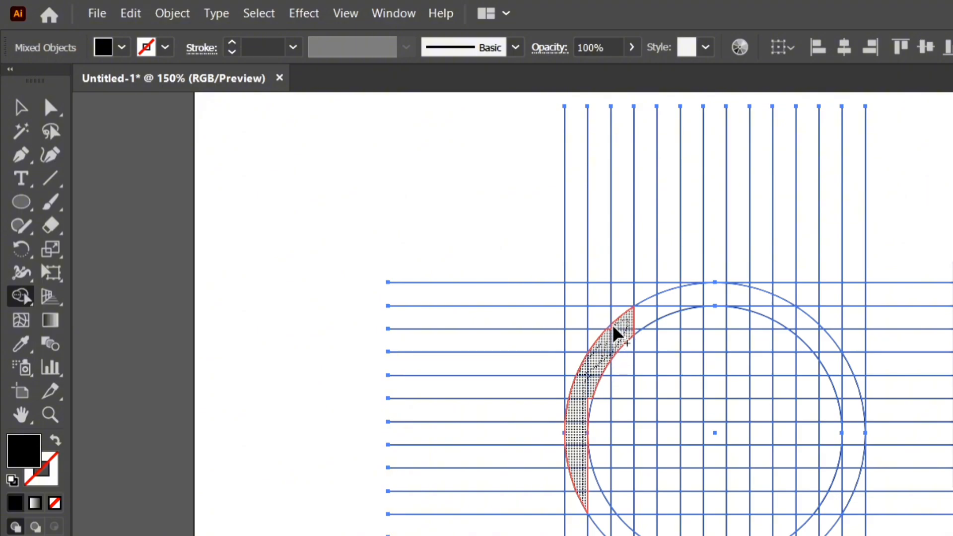
left_click_drag(616, 334, 611, 334)
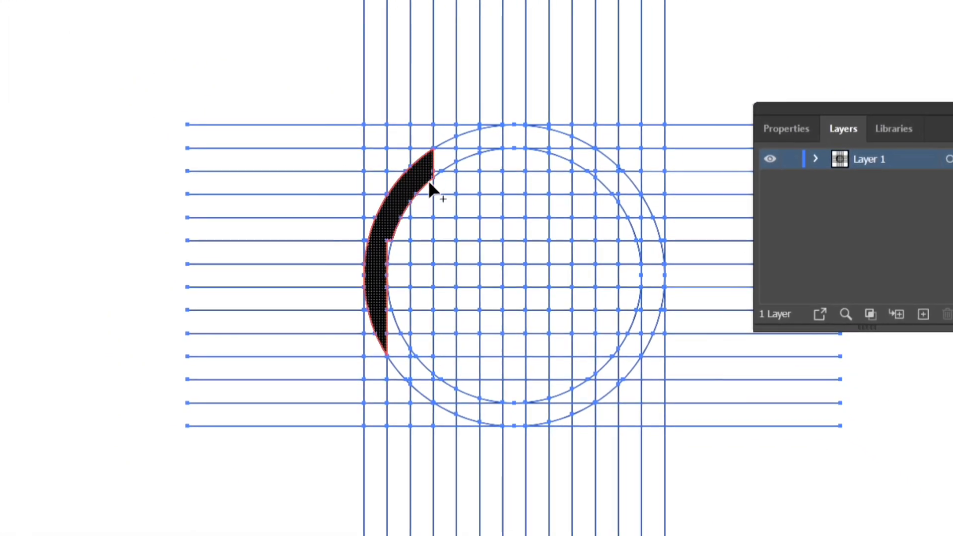
Step: Merge vertical columns of grid cells into the M's two straight stems, undoing the mistaken merges along the way
left_click_drag(430, 184, 419, 383)
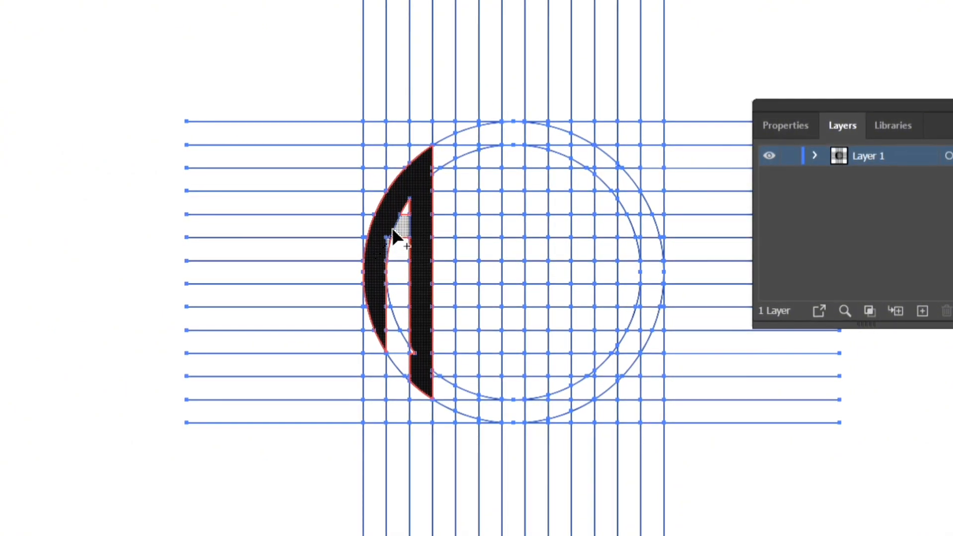
left_click_drag(392, 229, 391, 230)
key("ctrl+z")
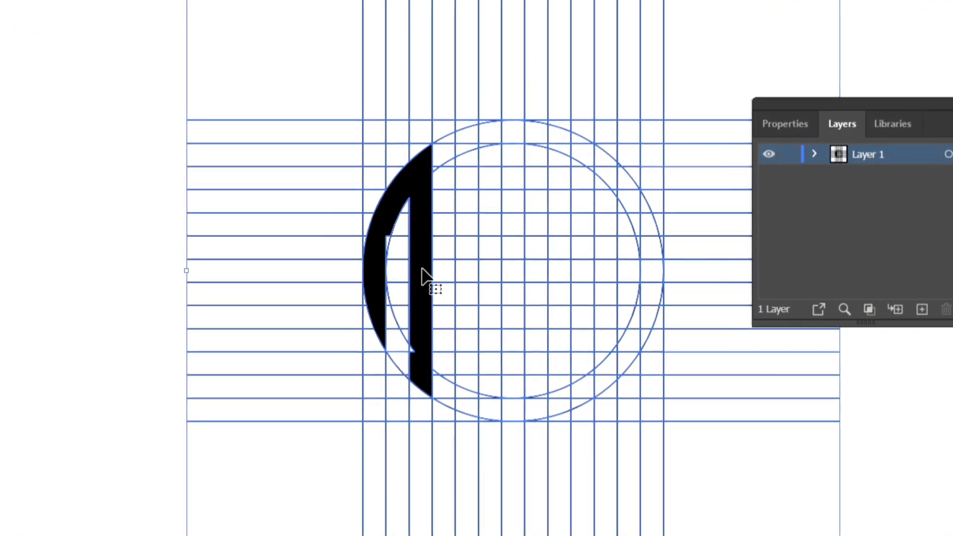
key("ctrl+a")
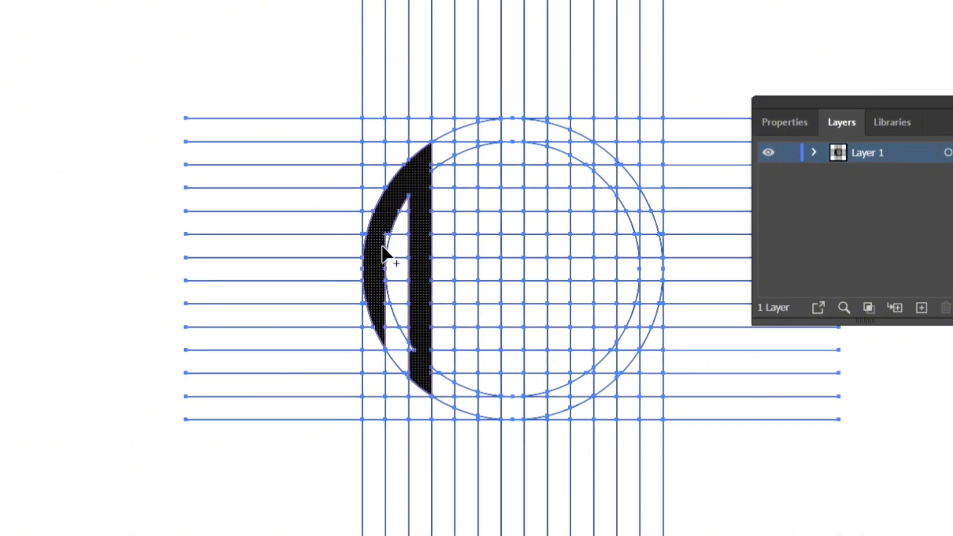
key("ctrl+z")
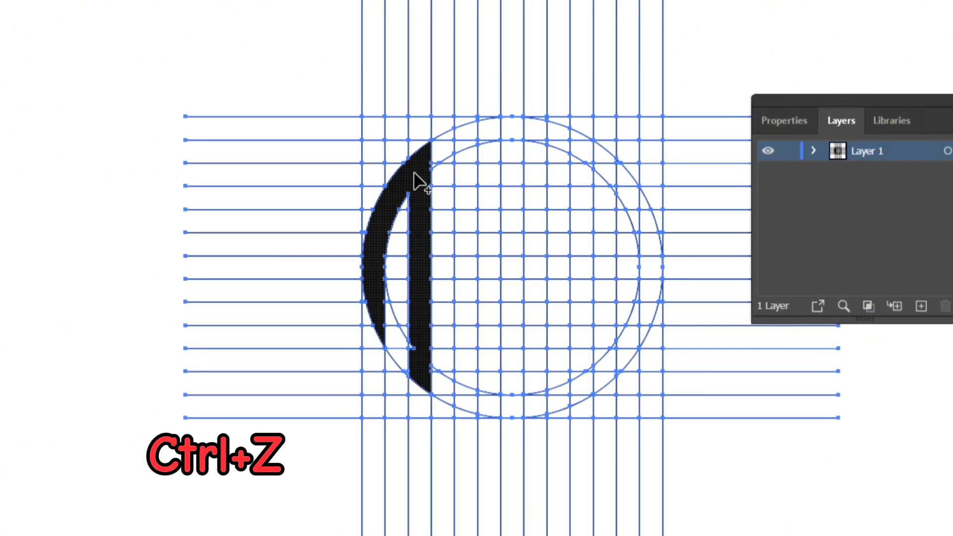
mouse_move(420, 165)
left_mouse_down()
mouse_move(454, 135)
mouse_move(468, 134)
mouse_move(458, 393)
left_mouse_up()
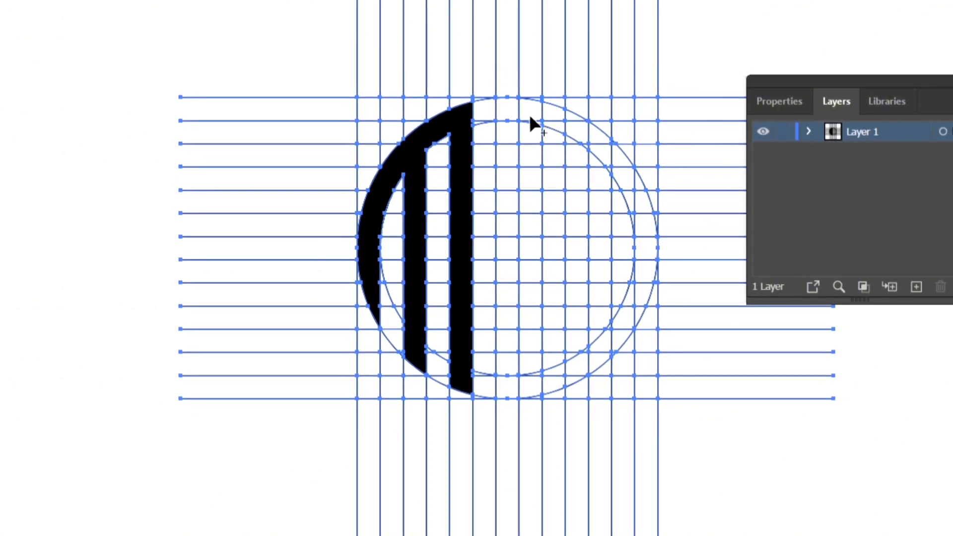
Step: Merge the grid cells and ring segments in the middle of the circle into an angular letter S
mouse_move(531, 119)
left_mouse_down()
mouse_move(505, 106)
mouse_move(543, 123)
mouse_move(504, 124)
mouse_move(505, 236)
mouse_move(552, 233)
mouse_move(547, 368)
mouse_move(505, 377)
mouse_move(506, 272)
left_mouse_up()
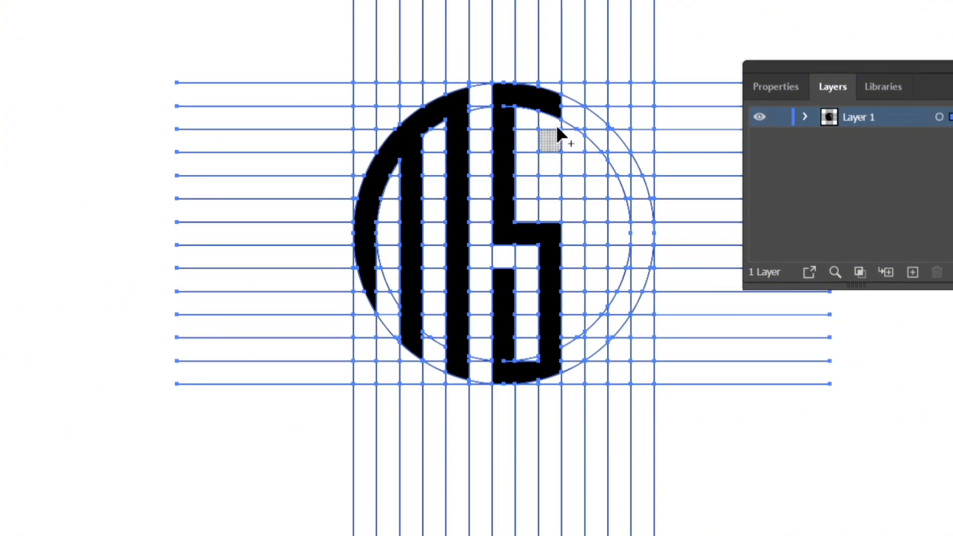
mouse_move(558, 129)
left_mouse_down()
mouse_move(547, 196)
mouse_move(507, 104)
mouse_move(516, 106)
mouse_move(516, 385)
mouse_move(546, 366)
mouse_move(526, 362)
mouse_move(545, 357)
left_mouse_up()
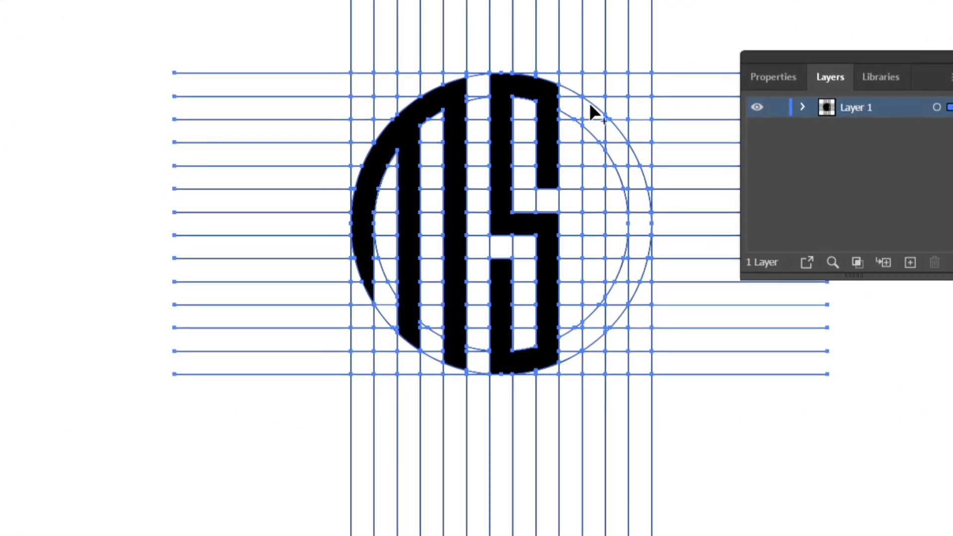
Step: Build the letter C from the right-hand stem and the upper and lower ring segments, leaving a gap at mid-height and undoing the stray crossbar
mouse_move(590, 105)
left_mouse_down()
mouse_move(587, 313)
mouse_move(603, 323)
left_mouse_up()
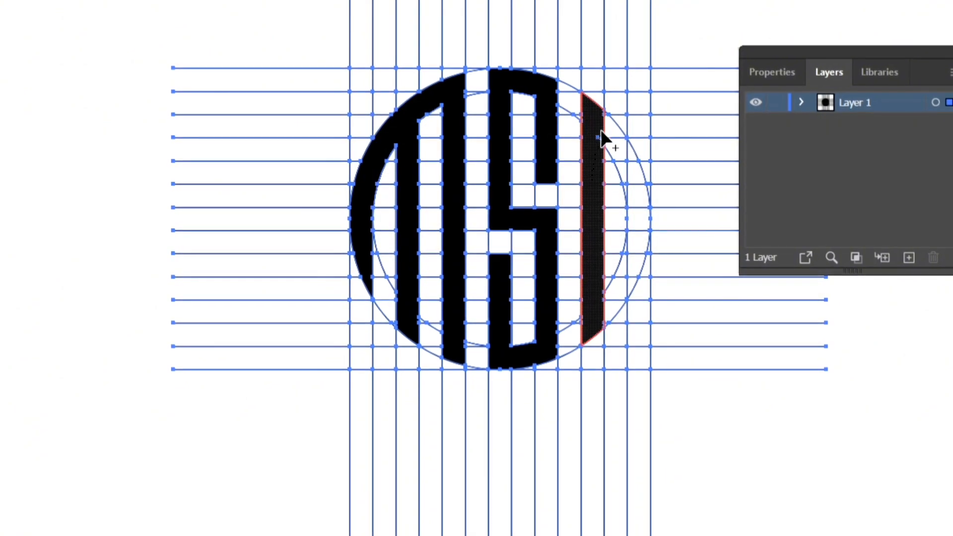
mouse_move(612, 122)
left_mouse_down()
mouse_move(634, 188)
mouse_move(630, 180)
left_mouse_up()
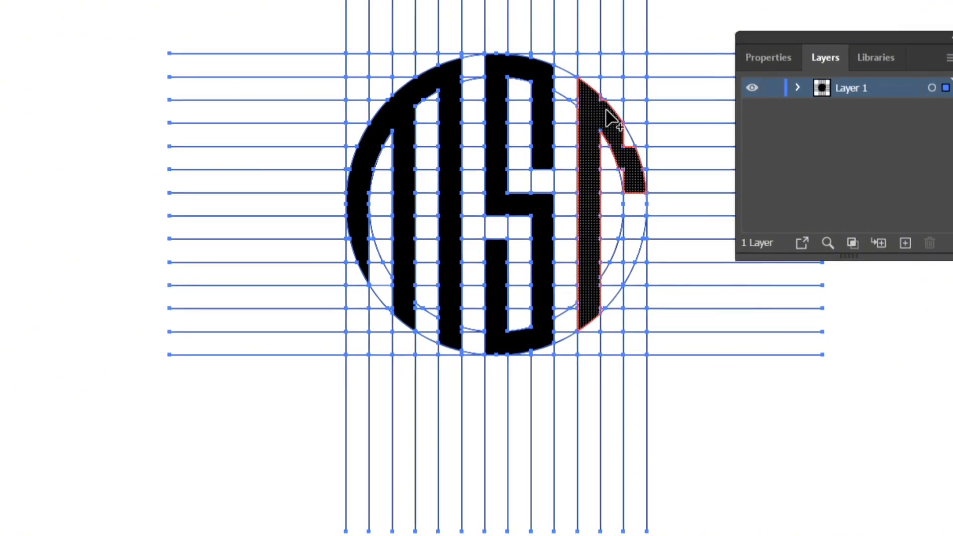
mouse_move(612, 119)
left_mouse_down()
mouse_move(621, 139)
mouse_move(617, 181)
mouse_move(627, 181)
left_mouse_up()
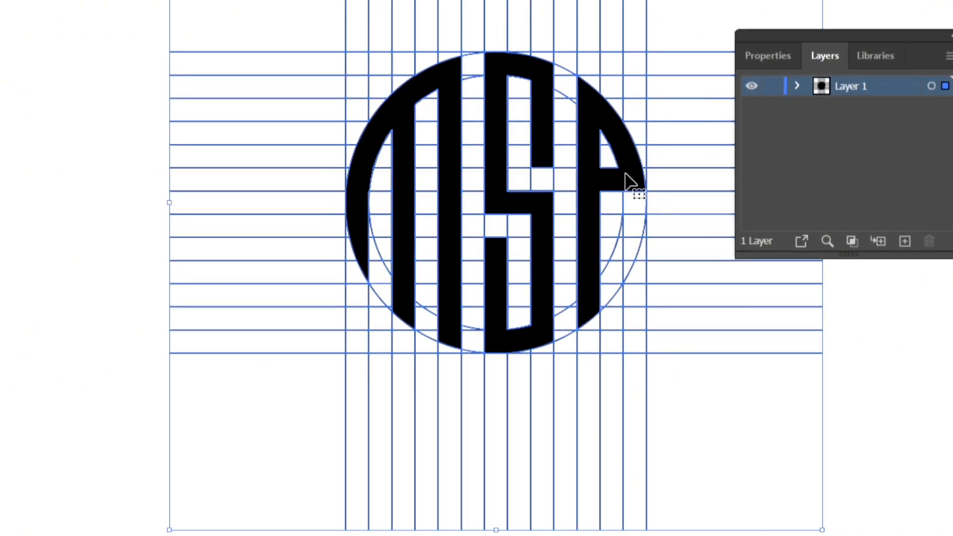
key("ctrl+z")
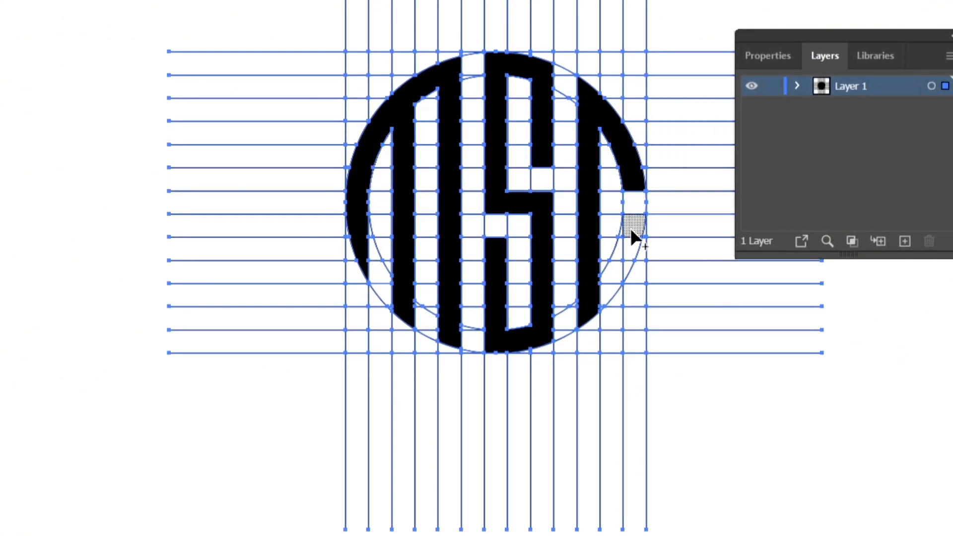
left_click_drag(631, 228, 611, 307)
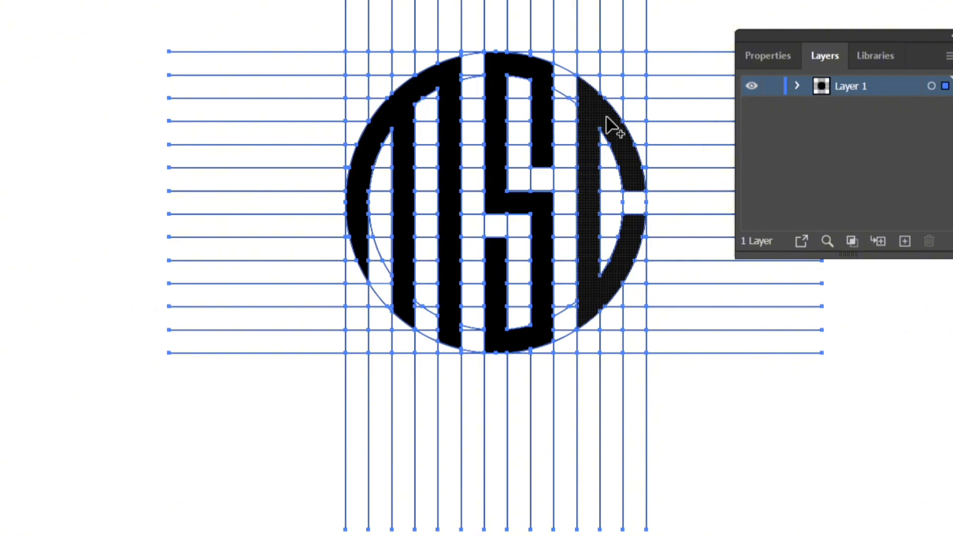
key("ctrl+equal")
key("ctrl+minus")
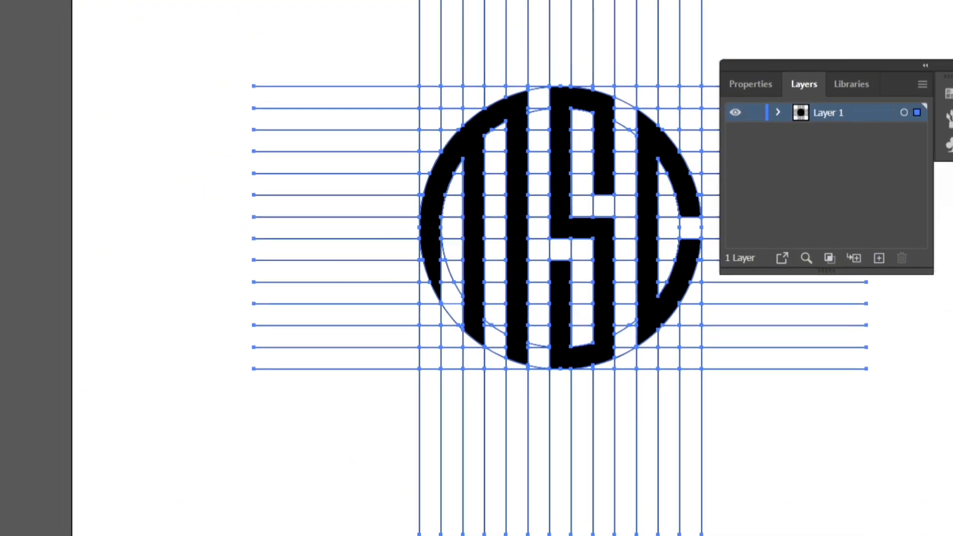
Step: Select the M, S and C shapes together and move them off the grid to the artboard's left edge
left_click(14, 74)
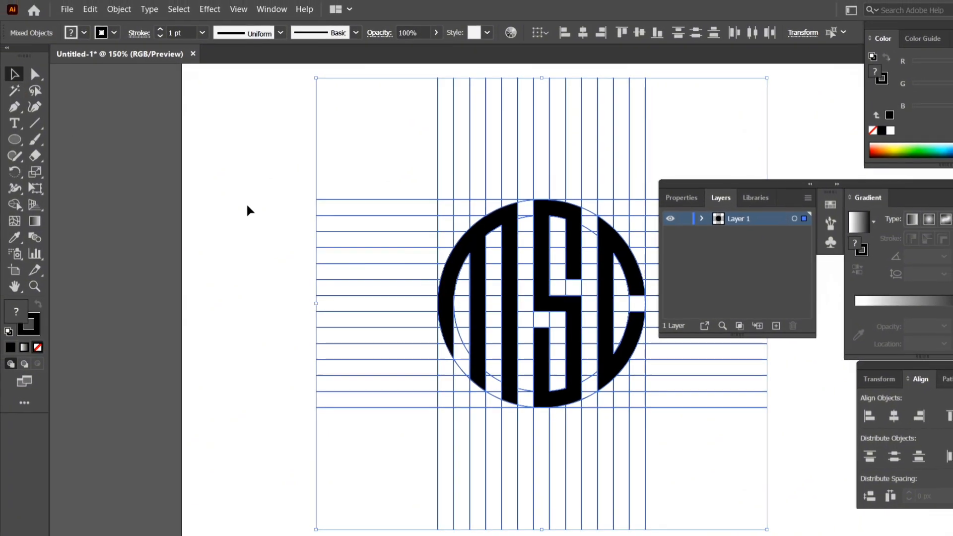
left_click(258, 172)
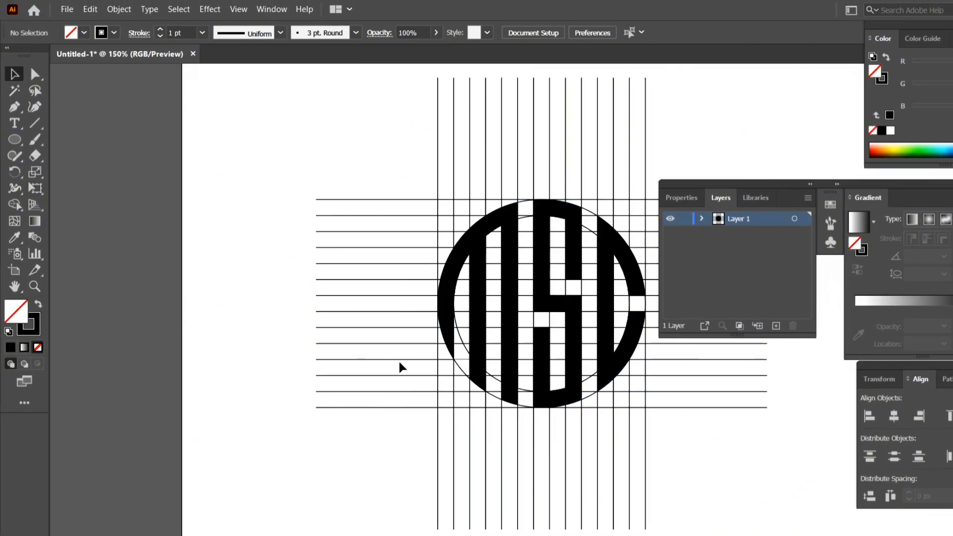
left_click(480, 301)
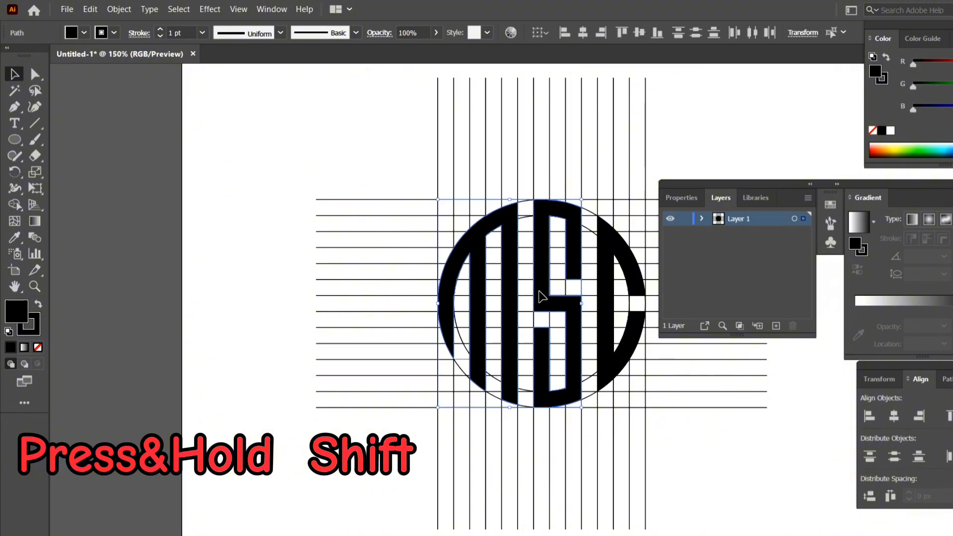
left_click(543, 297, "shift")
left_click(605, 293, "shift")
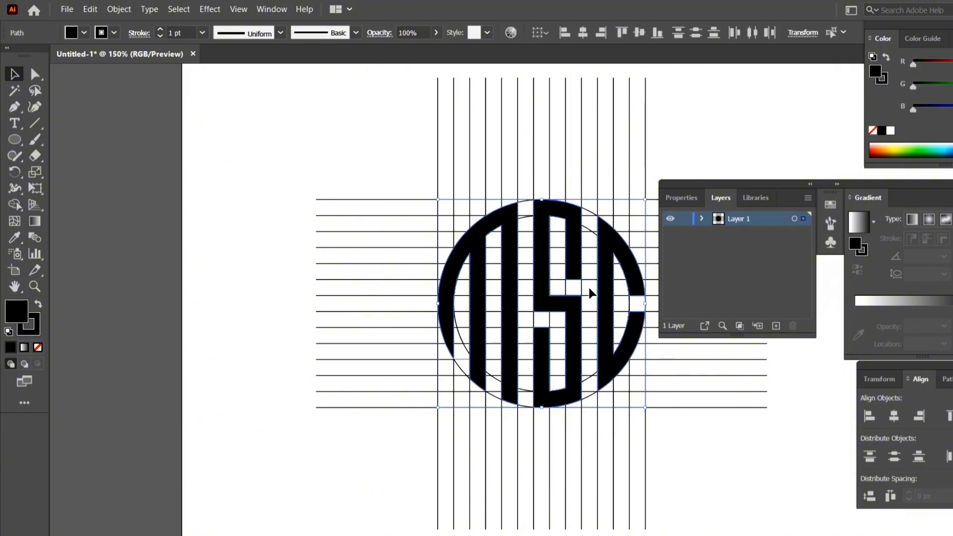
mouse_move(542, 283)
left_mouse_down()
mouse_move(419, 251)
mouse_move(253, 154)
mouse_move(189, 241)
mouse_move(167, 244)
left_mouse_up()
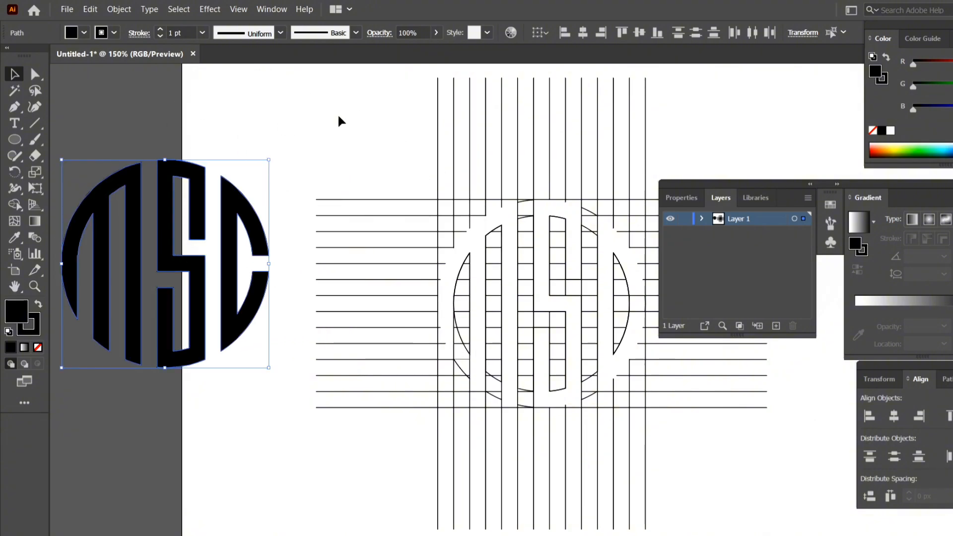
Step: Select the leftover grid lines and circle pieces and delete them
left_click_drag(599, 467, 683, 472)
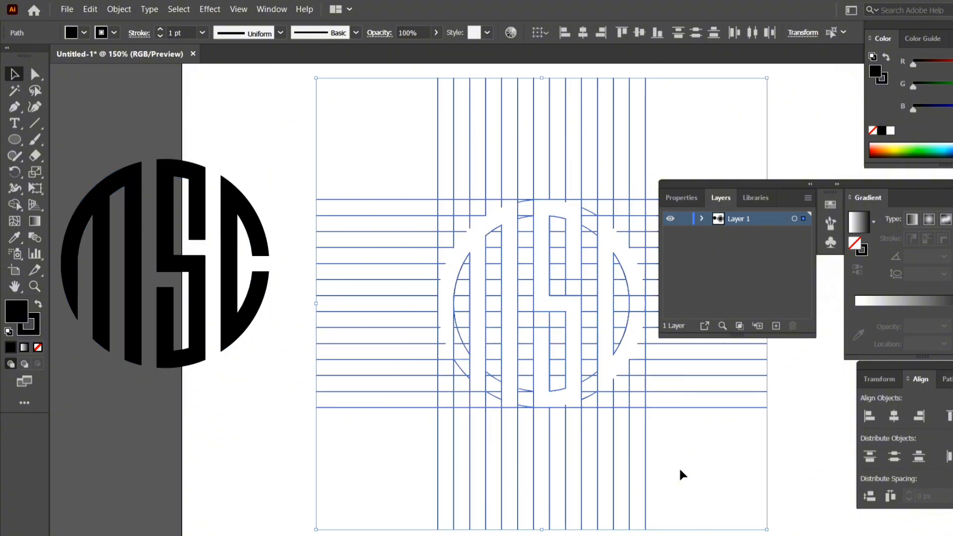
key("BackSpace")
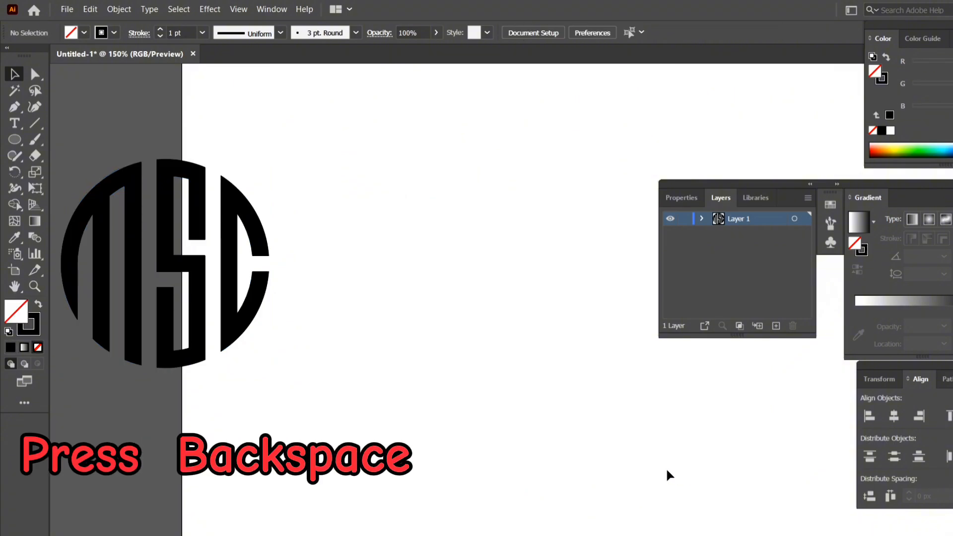
left_click_drag(75, 144, 286, 370)
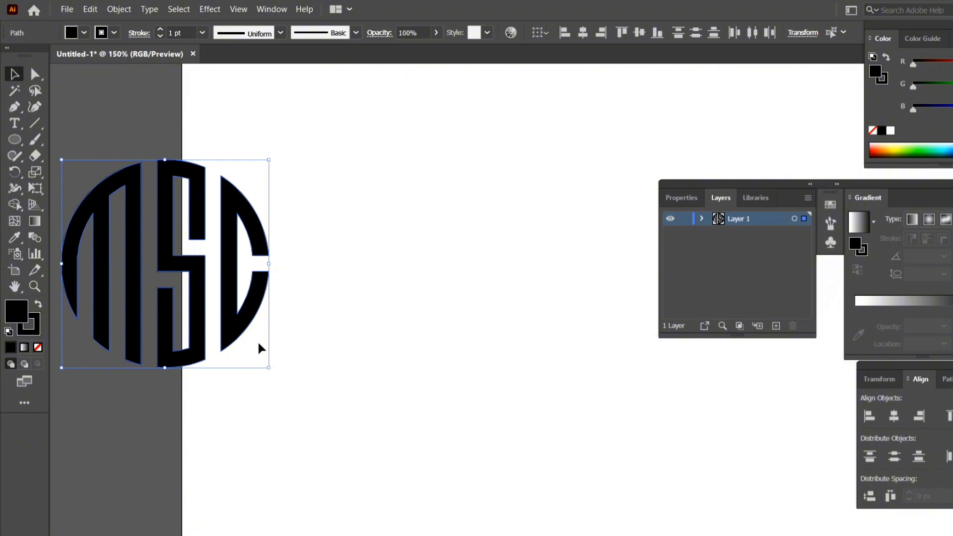
left_click(282, 343)
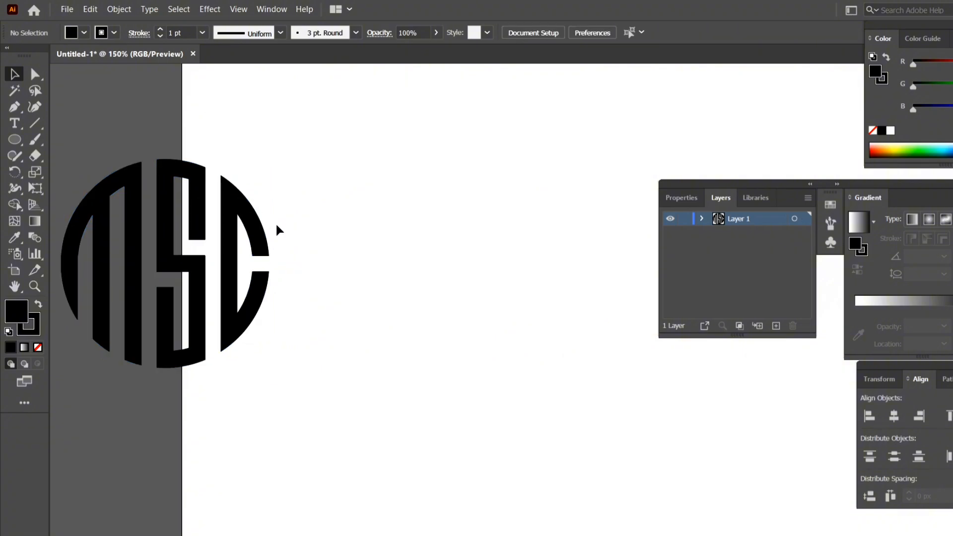
Step: Select all three letters of the MSC monogram and move them back onto the artboard
scroll(113, 294, "left", 2)
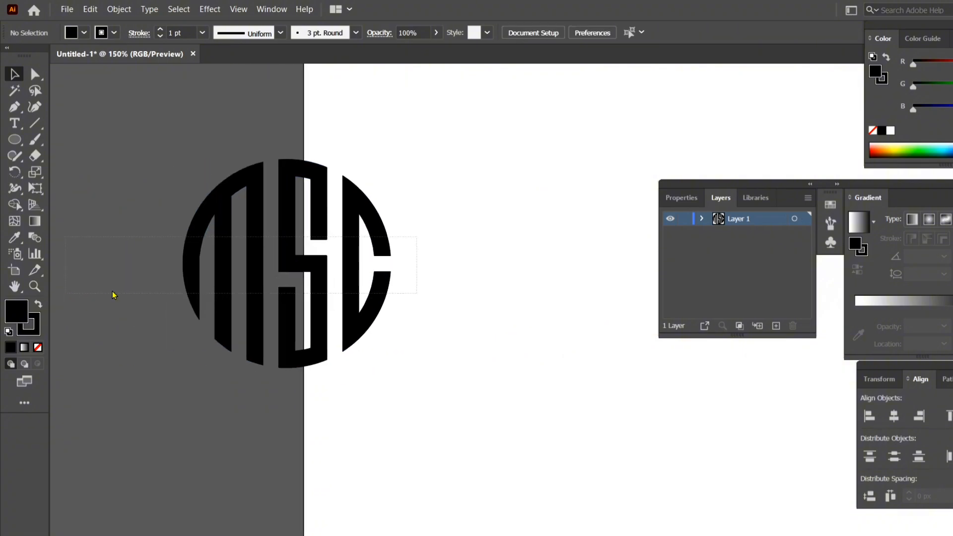
left_click_drag(176, 284, 177, 284)
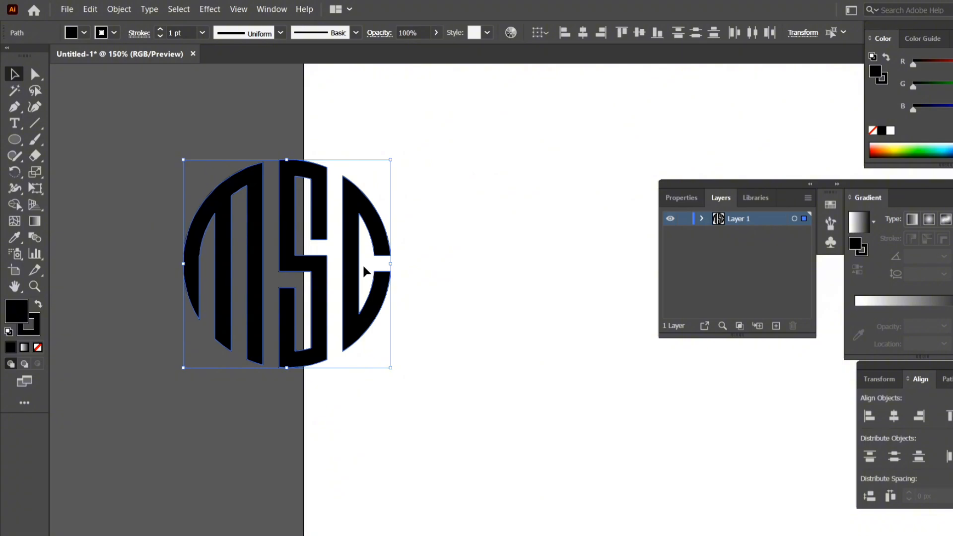
left_click_drag(354, 272, 566, 293)
key("ctrl")
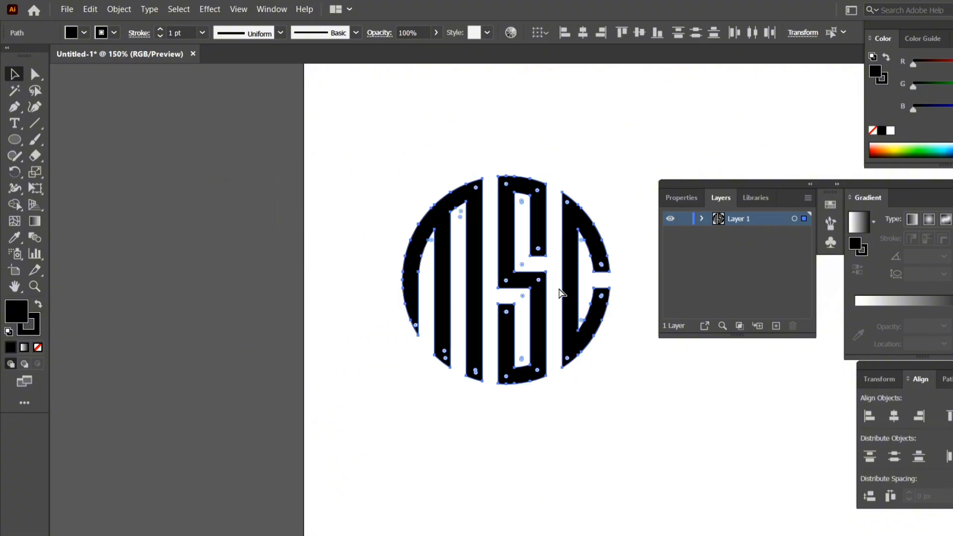
Step: Enlarge the monogram proportionally about its centre and move it toward the middle of the artboard
key("ctrl+0")
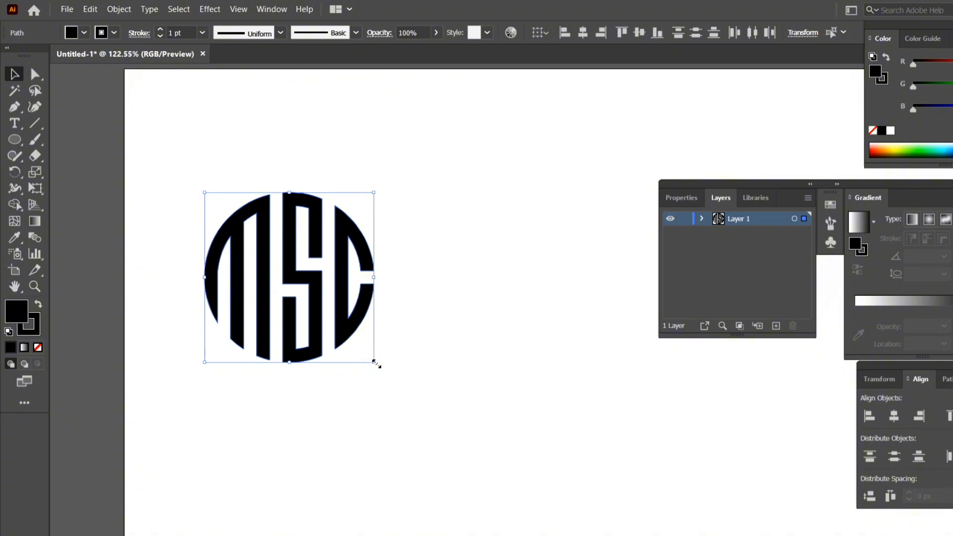
left_click_drag(374, 362, 477, 440)
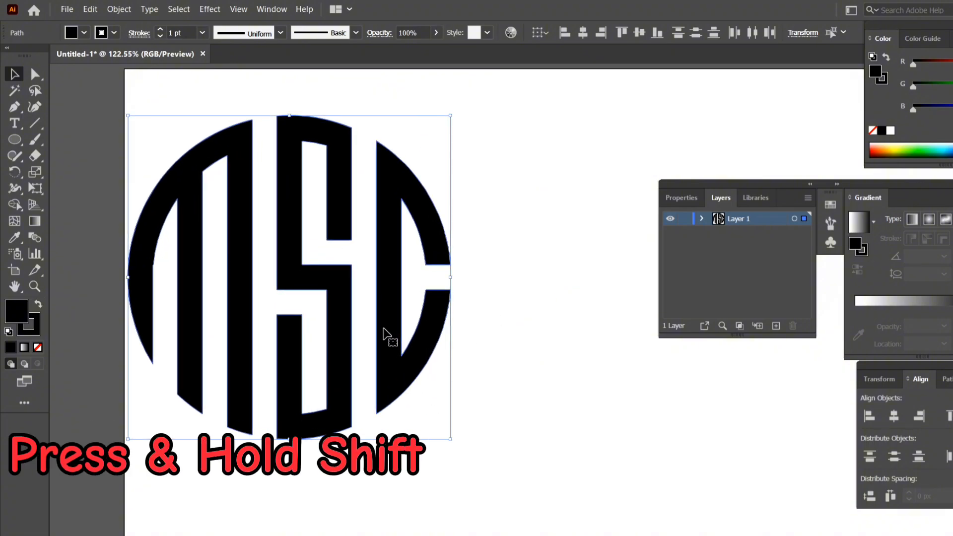
left_click_drag(383, 332, 544, 334)
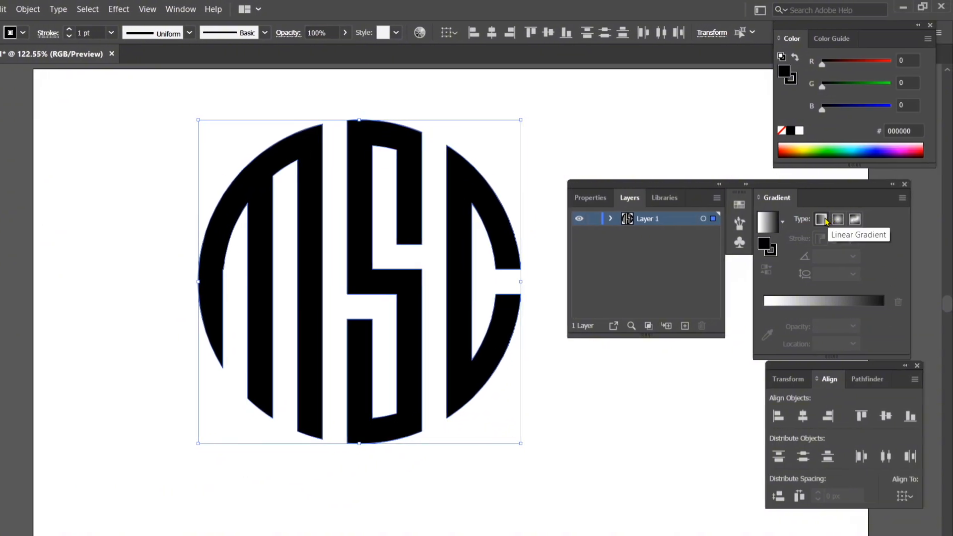
Step: Apply a linear gradient fill to the letters and set the gradient's black end stop to bright green (00FF00)
left_click(824, 220)
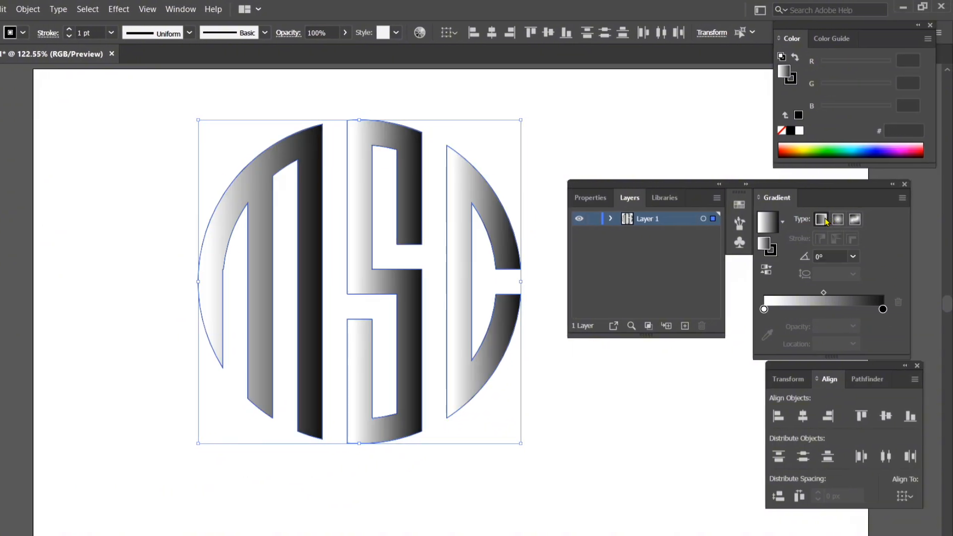
double_click(883, 310)
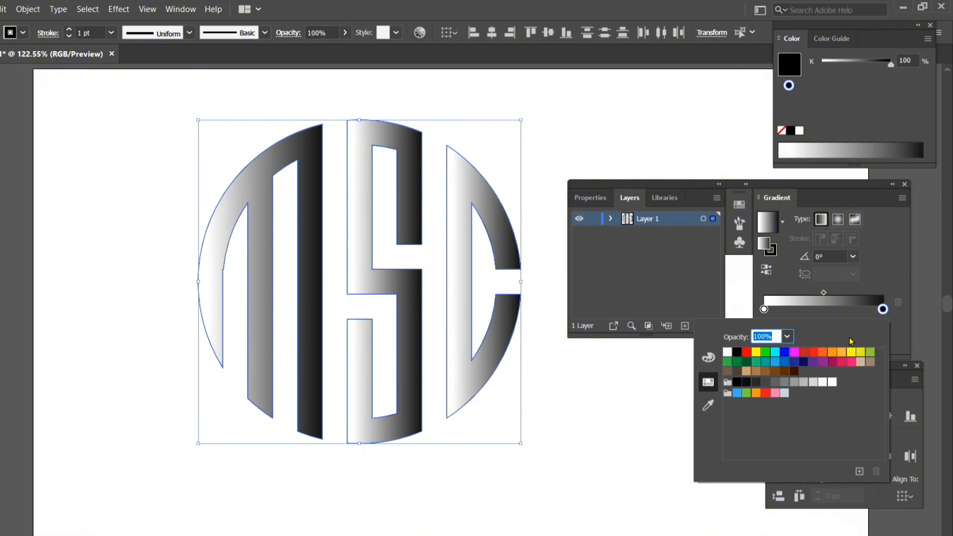
left_click(765, 352)
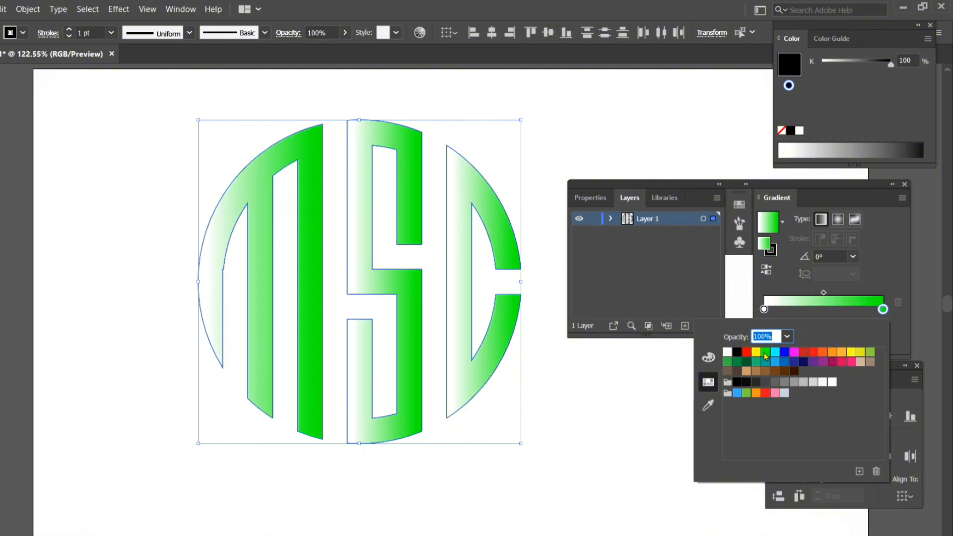
Step: Move the gradient's green stop to about 48% and set its white start stop to yellow (FFFF00)
left_click(765, 310)
left_click(822, 309)
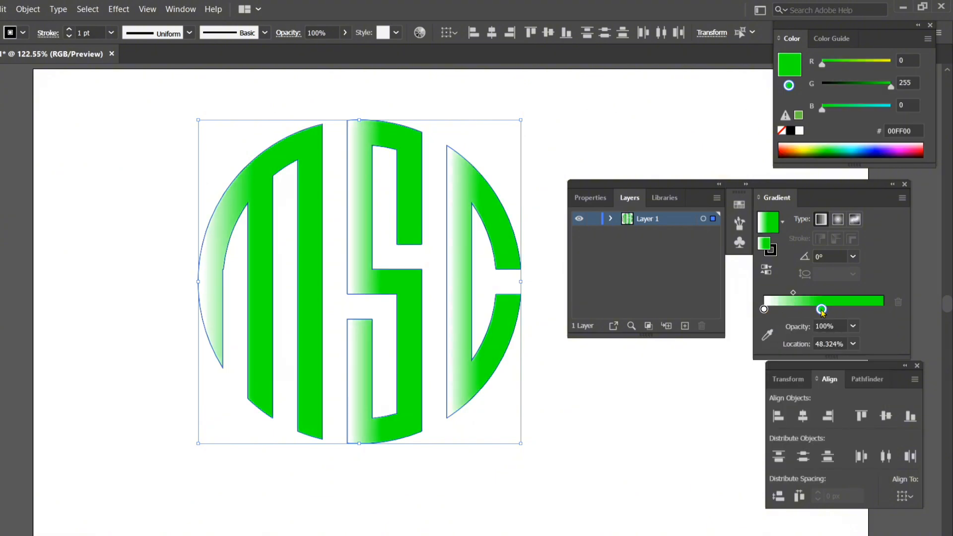
left_click(765, 309)
double_click(765, 310)
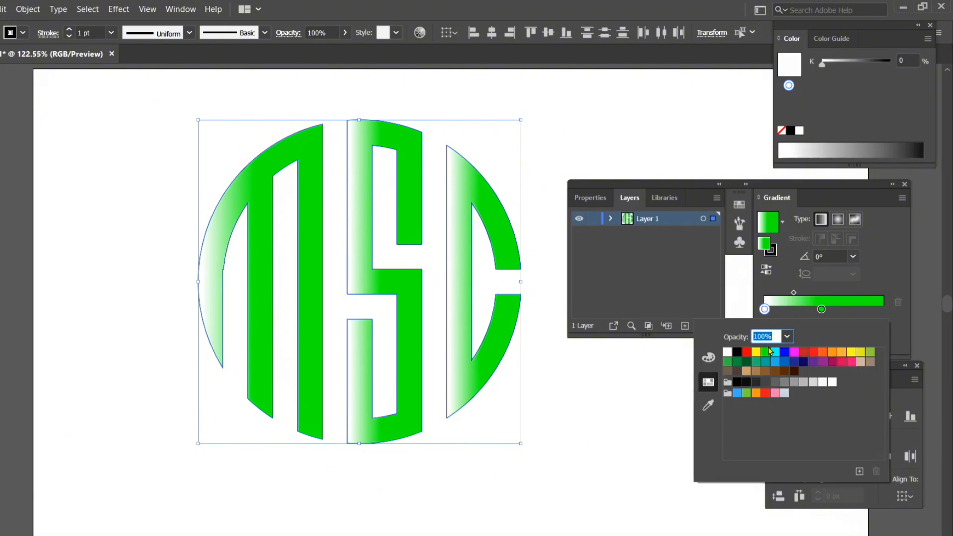
left_click(757, 353)
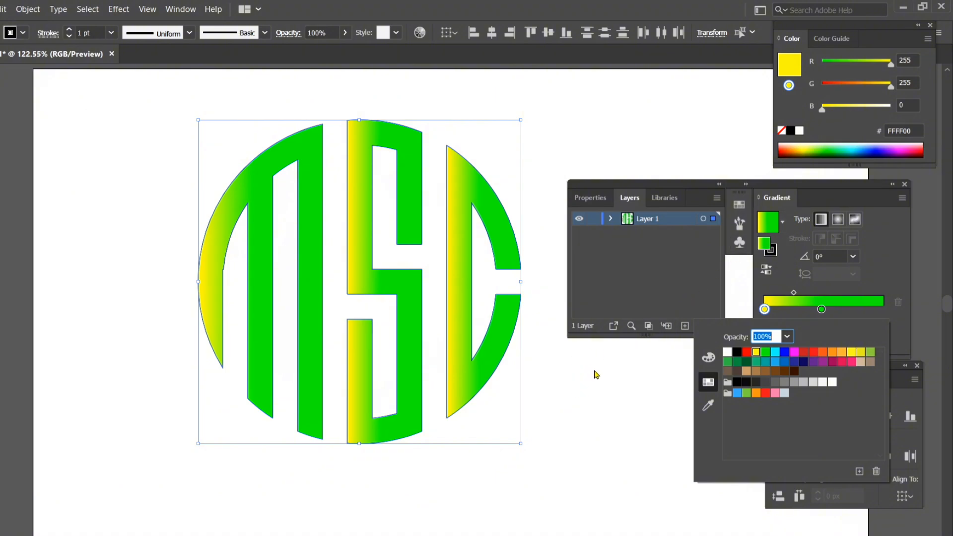
Step: Dismiss the gradient settings, enlarge the monogram proportionally about its centre and shift it right toward the artboard's centre
left_click(905, 186)
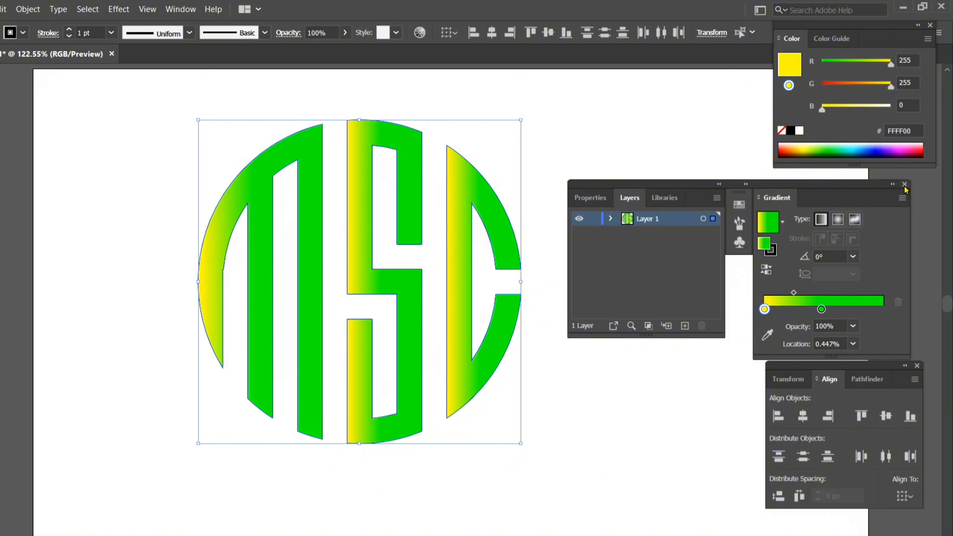
left_click(905, 184)
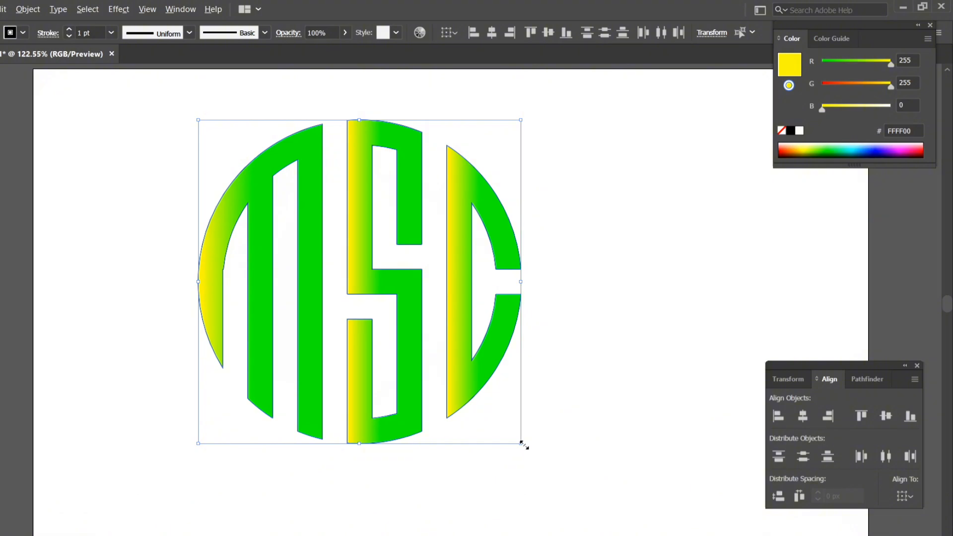
left_click_drag(523, 445, 564, 469)
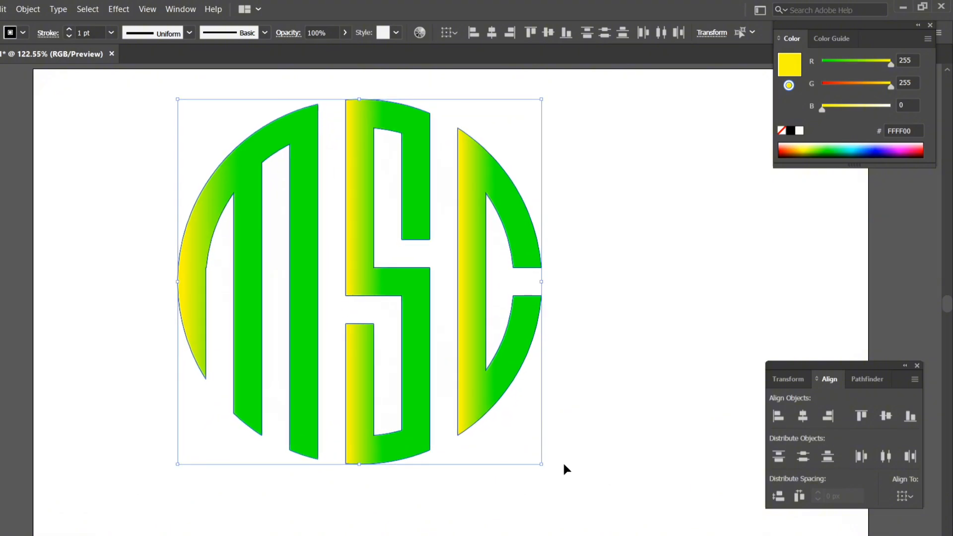
left_click_drag(502, 401, 560, 402)
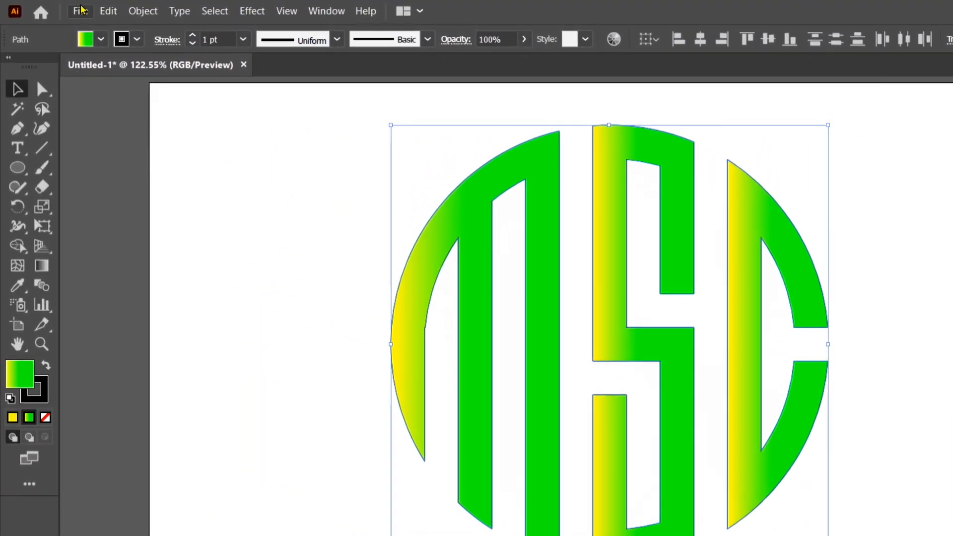
Step: Start exporting the artwork as a PNG to the Screenshots folder, declining to replace the existing Untitled-1 file
left_click(81, 9)
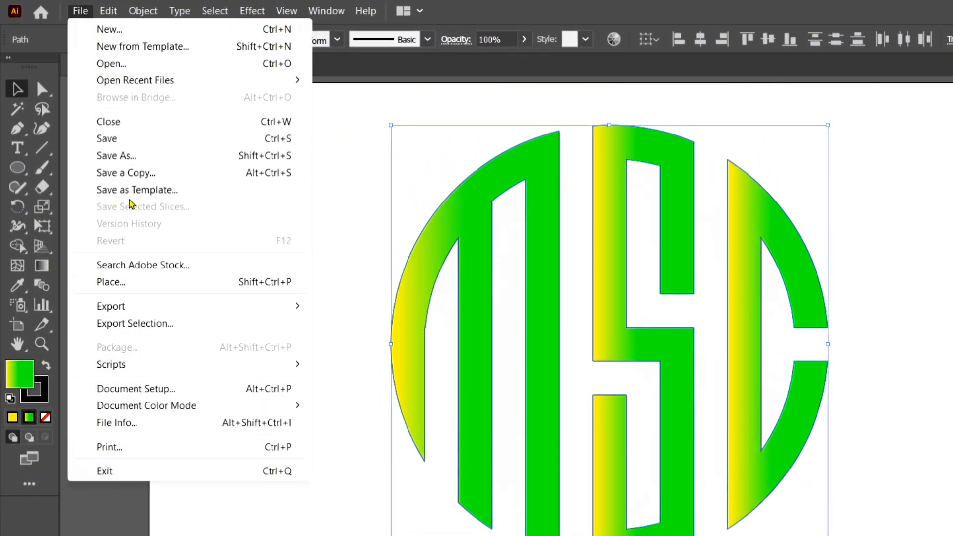
mouse_move(195, 311)
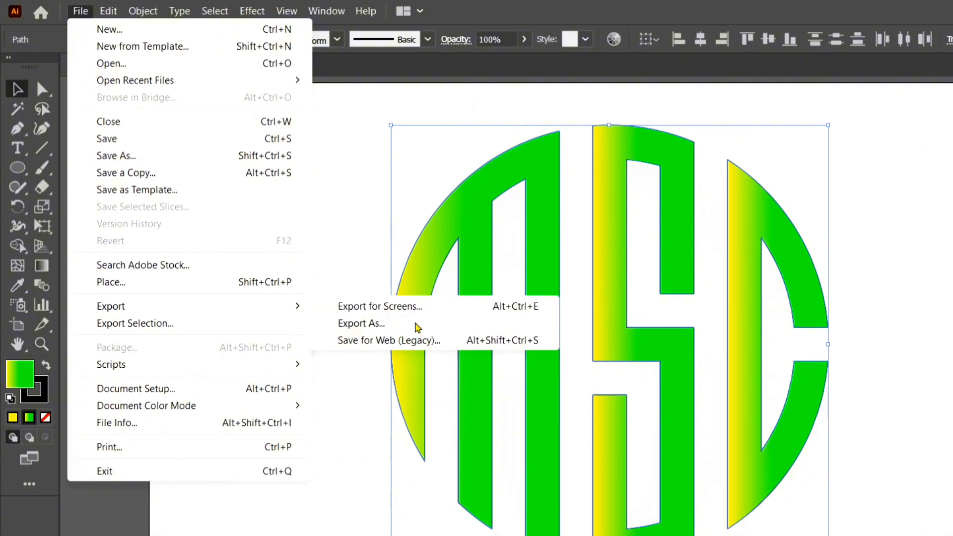
left_click(417, 324)
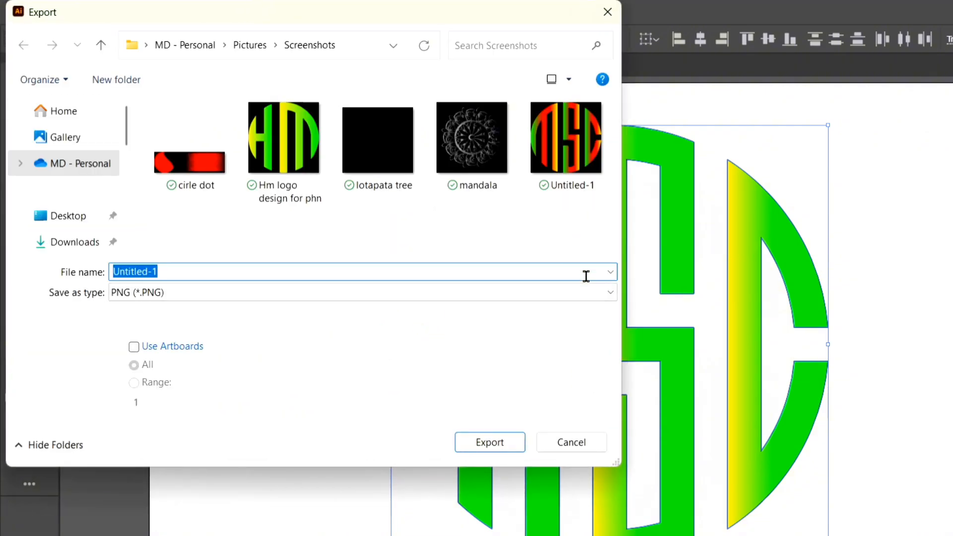
left_click(610, 294)
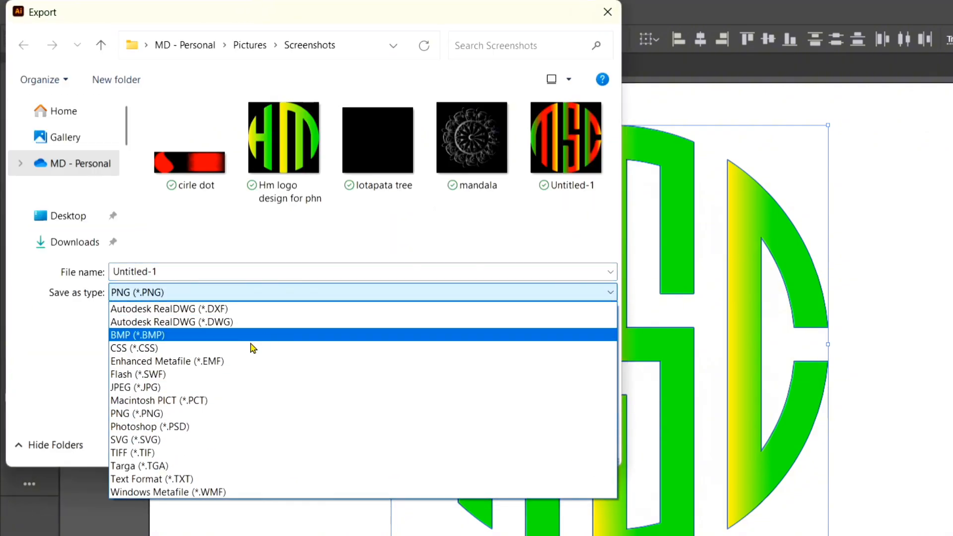
left_click(254, 413)
left_click(505, 445)
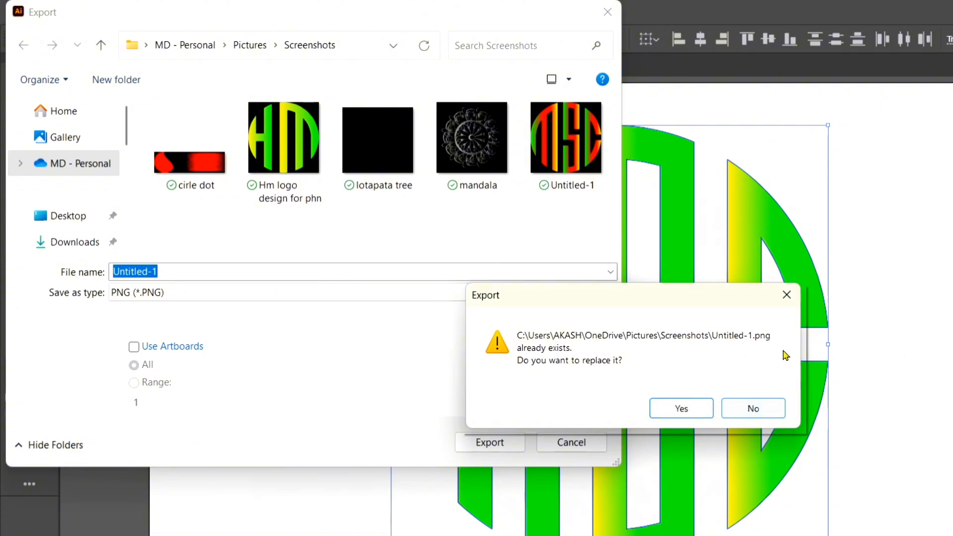
left_click(754, 408)
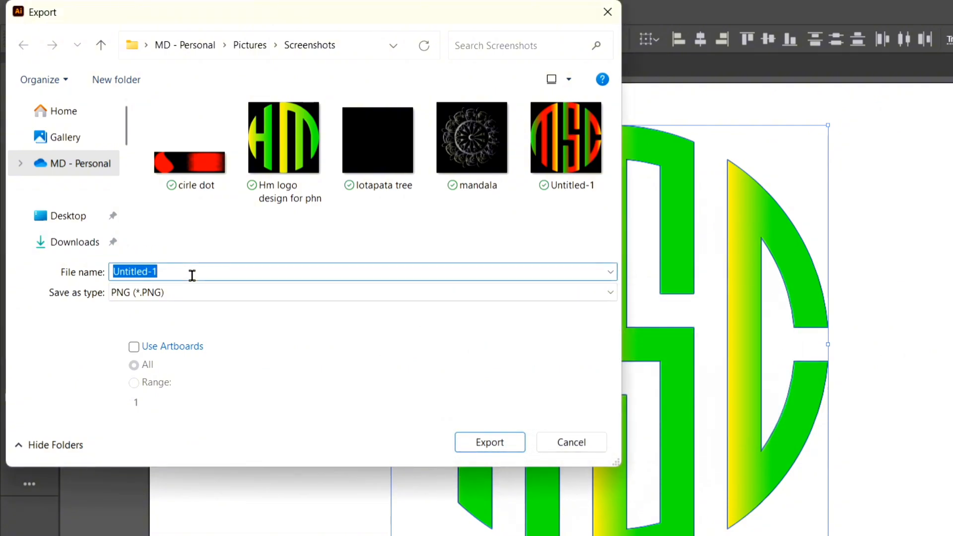
Step: Name the PNG file mscc and export it to the Screenshots folder
key("BackSpace")
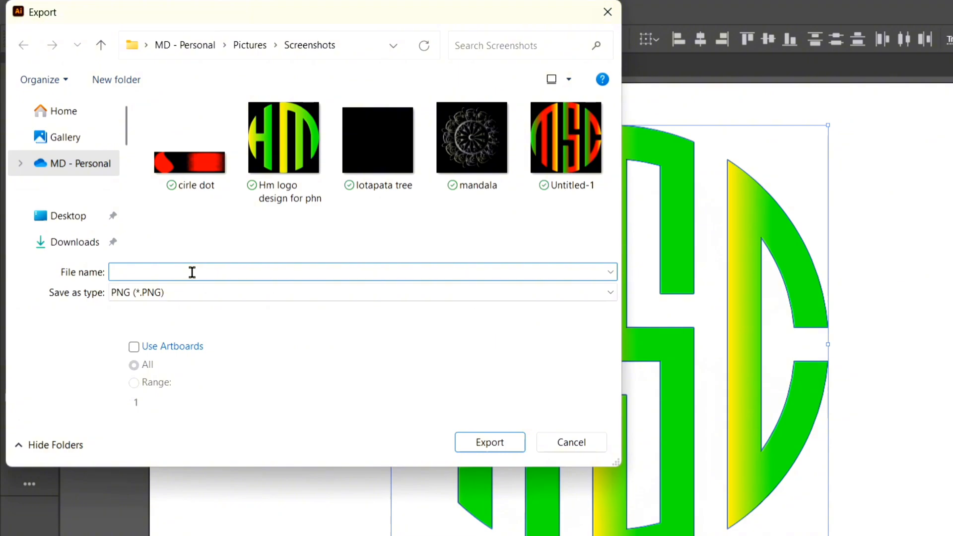
type("mscc")
left_click(494, 449)
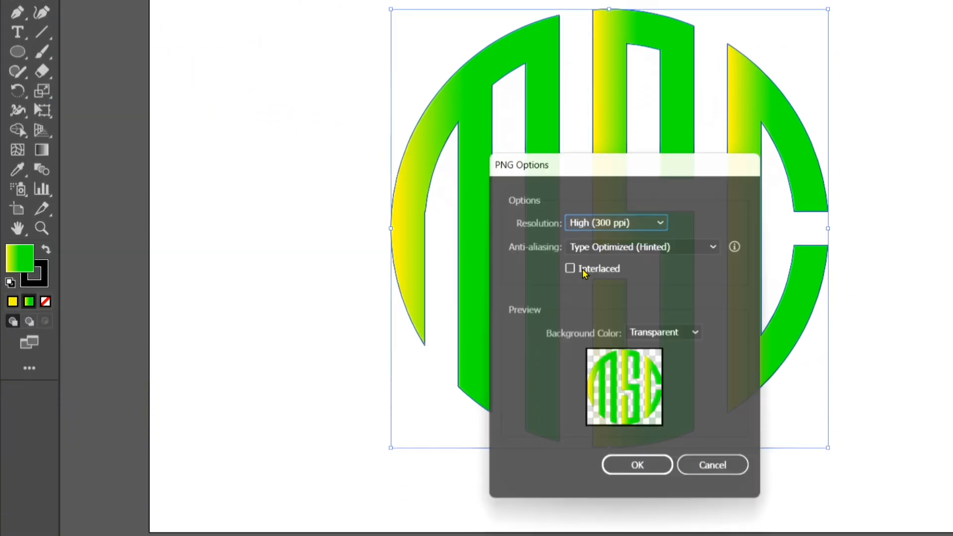
left_click(647, 471)
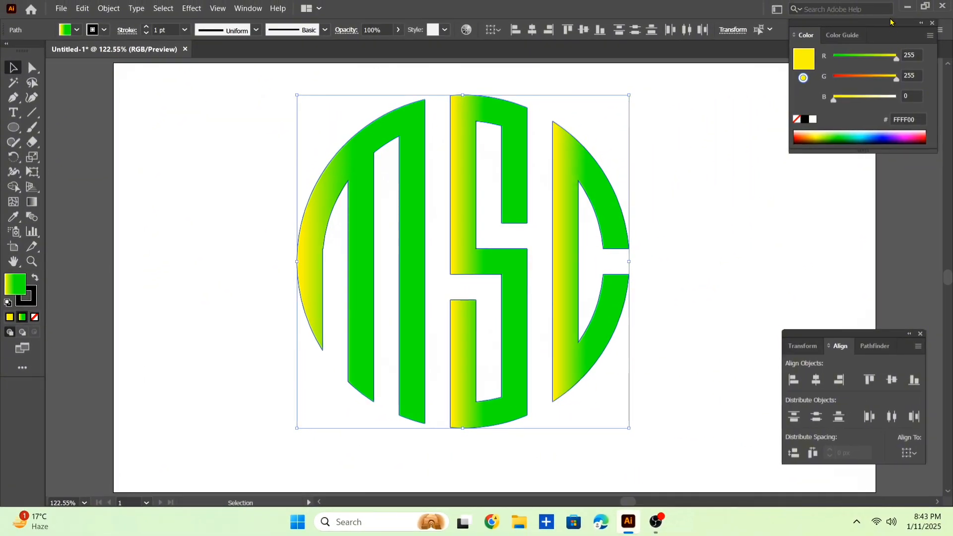
Step: Switch to Google Chrome, search for photopea and open the Photopea online photo editor
left_click(907, 6)
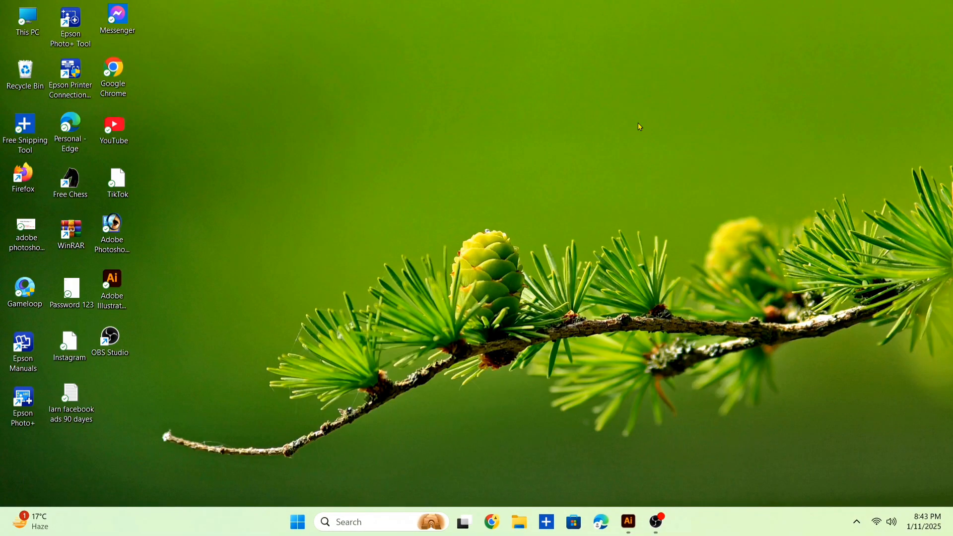
left_click(495, 522)
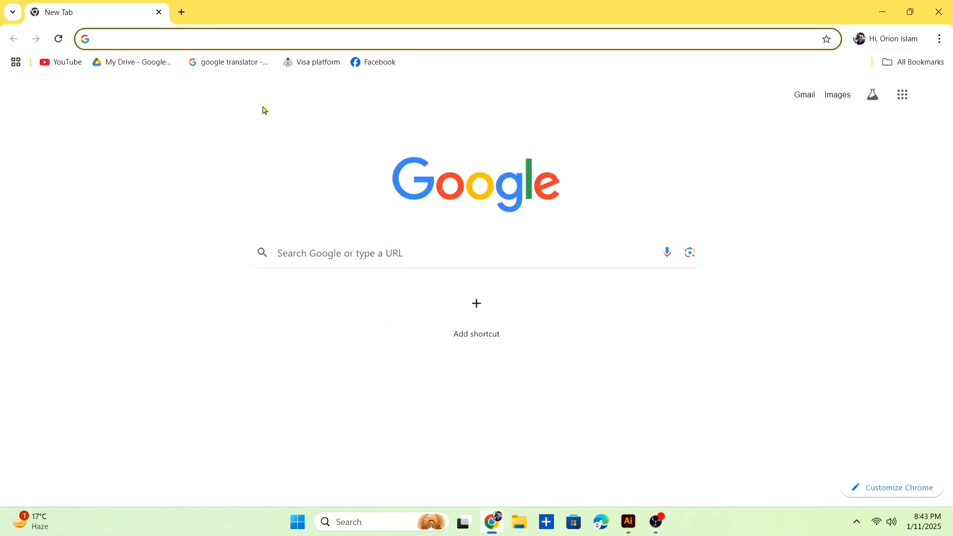
left_click(129, 43)
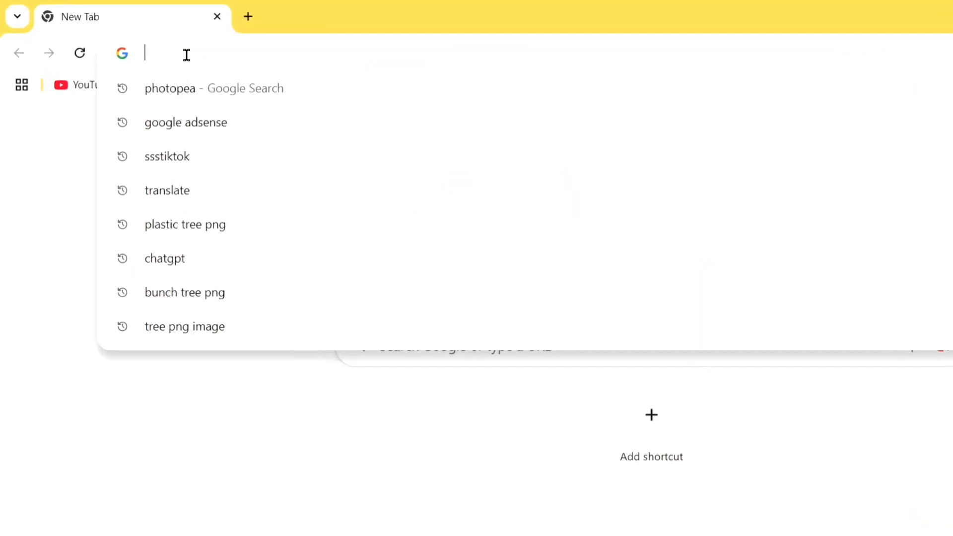
left_click(269, 107)
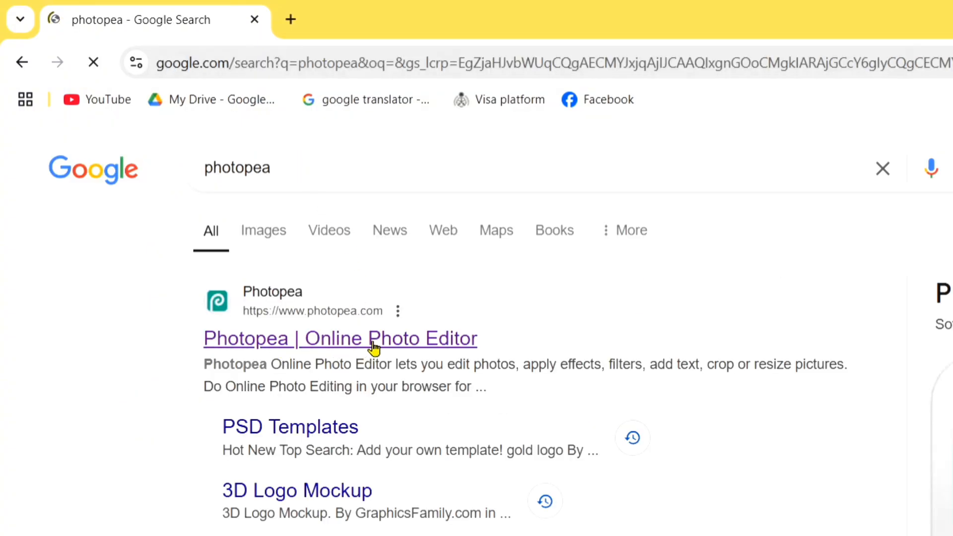
left_click(371, 341)
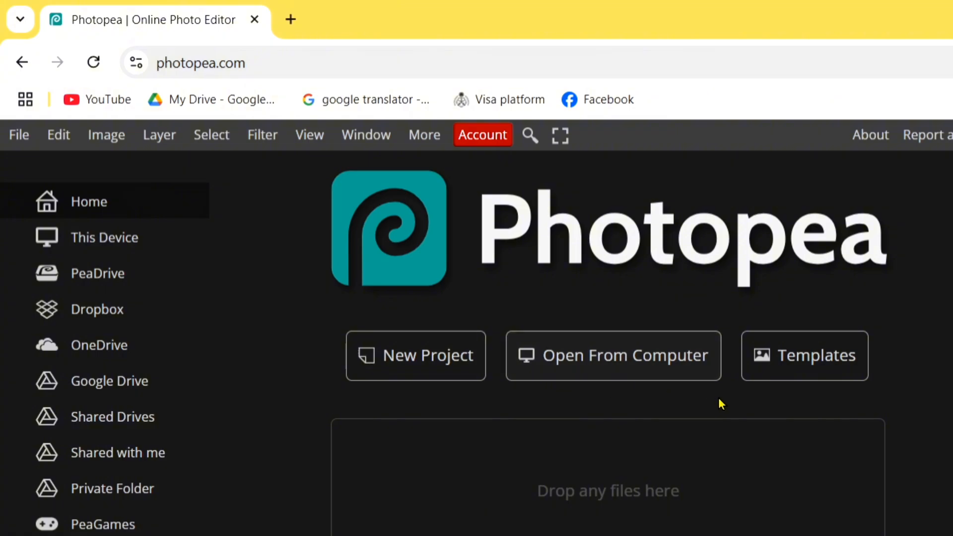
Step: Search the Photopea template library for "graphics family"
left_click(796, 359)
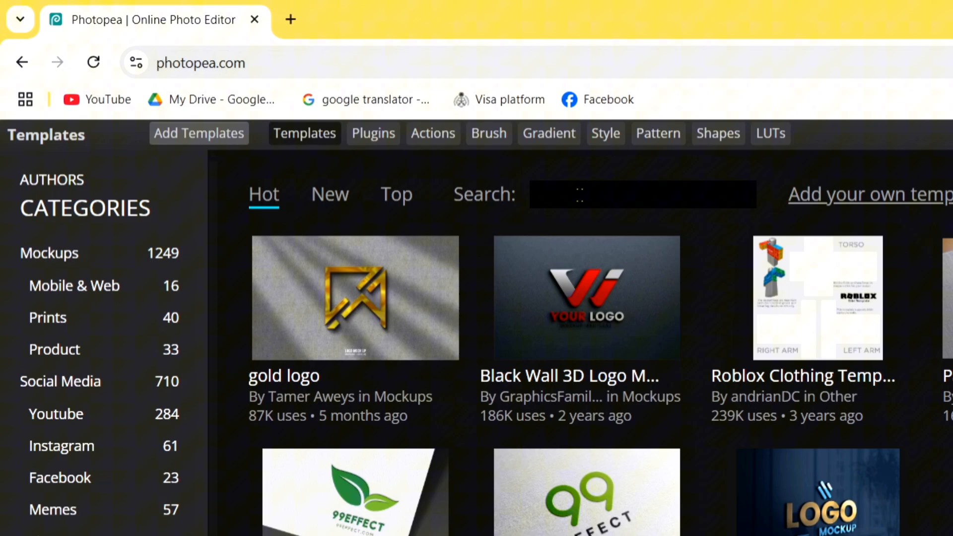
left_click(580, 194)
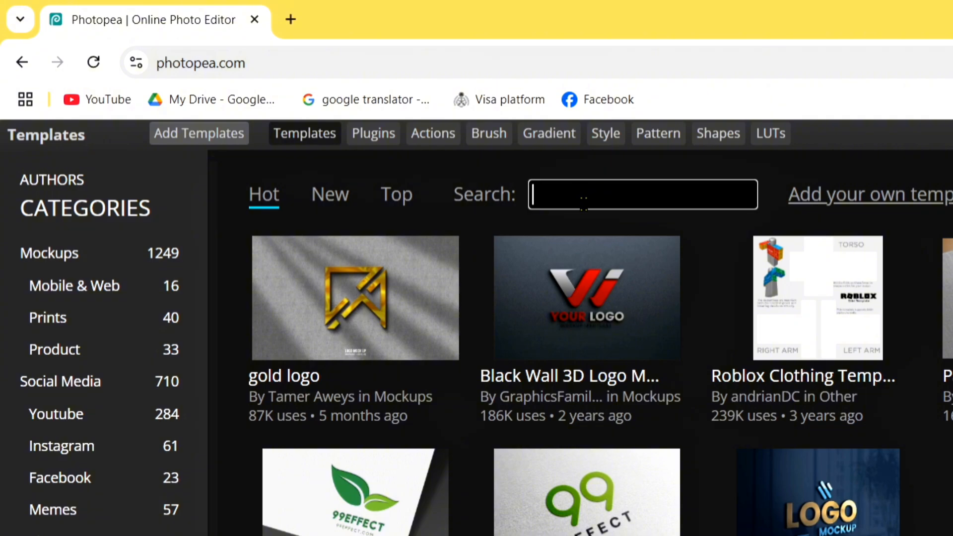
type("graphics famu")
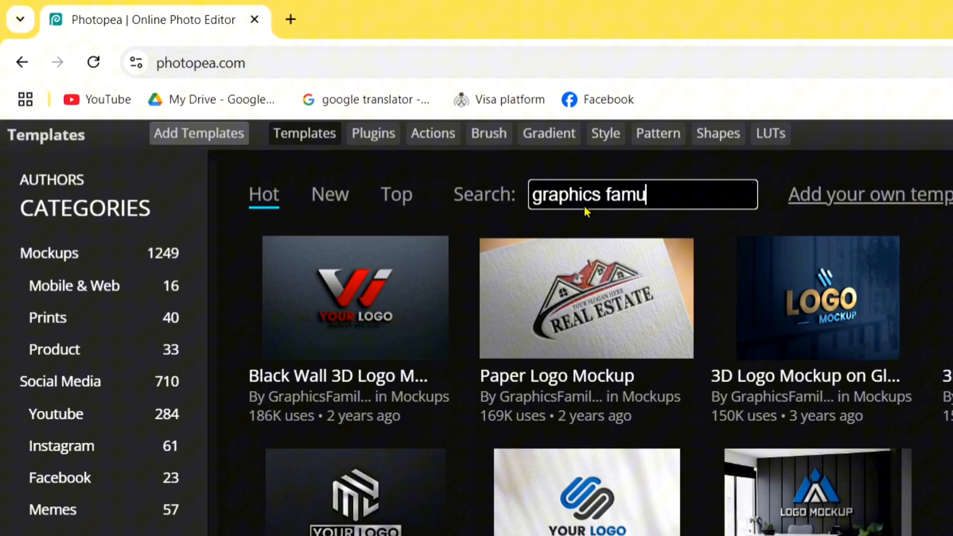
key("BackSpace")
type("ily")
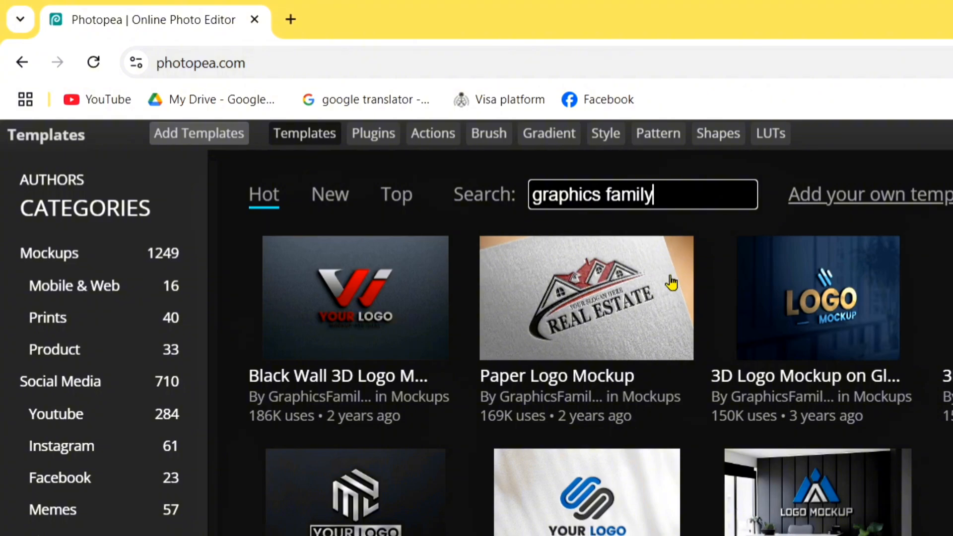
Step: Open the dark-wall Office Glass Logo mockup by GraphicsFamily.com from the templates as an editable document
scroll(788, 449, "down", 4)
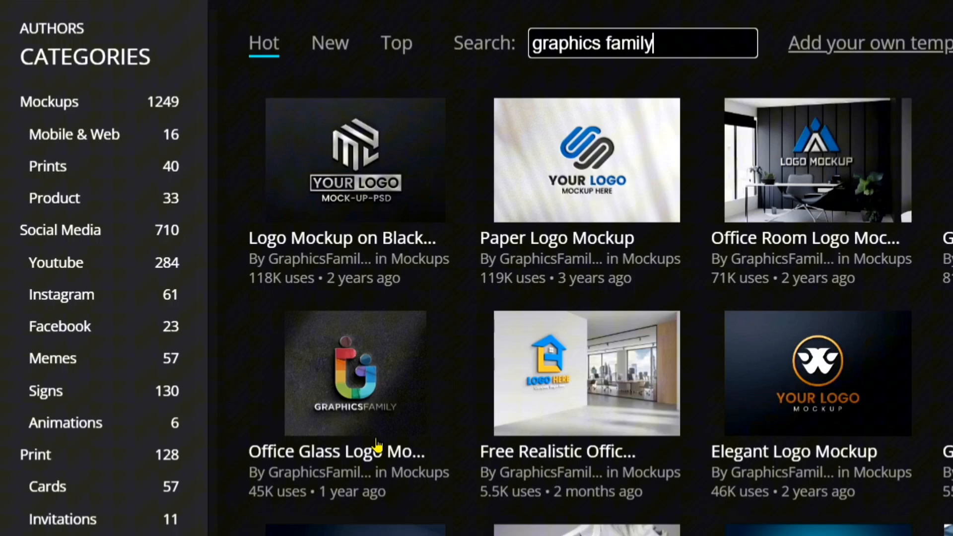
left_click(376, 446)
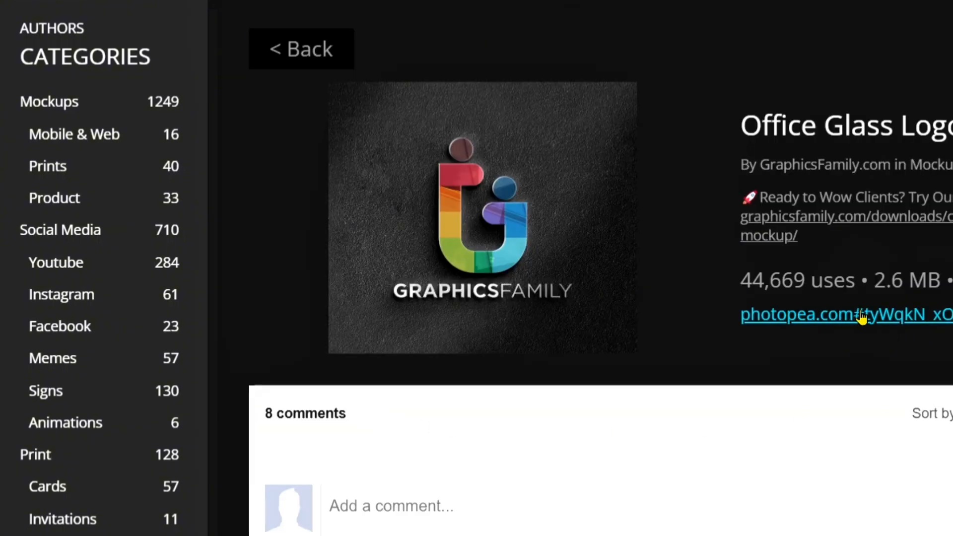
left_click(860, 317)
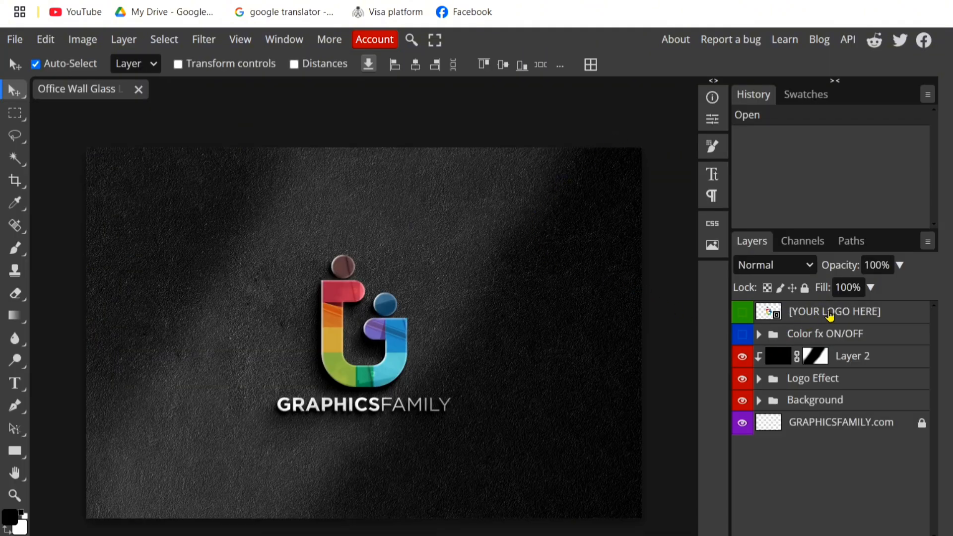
Step: Open the contents of the [YOUR LOGO HERE] smart object layer for editing
left_click(830, 314)
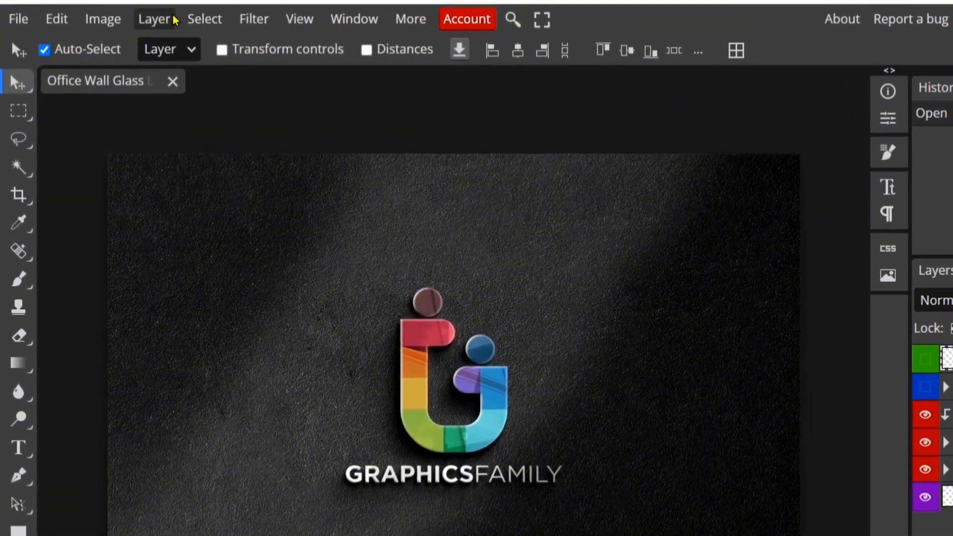
left_click(130, 41)
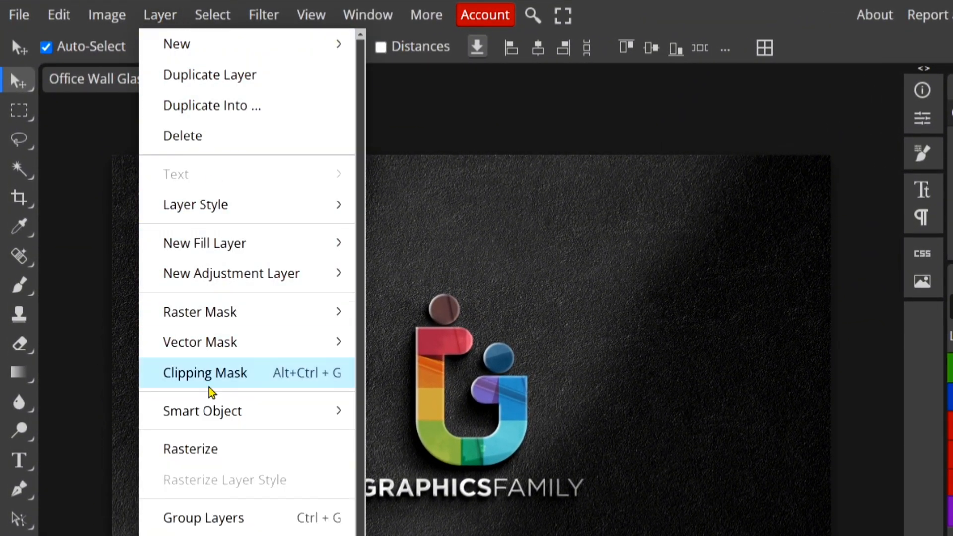
mouse_move(309, 420)
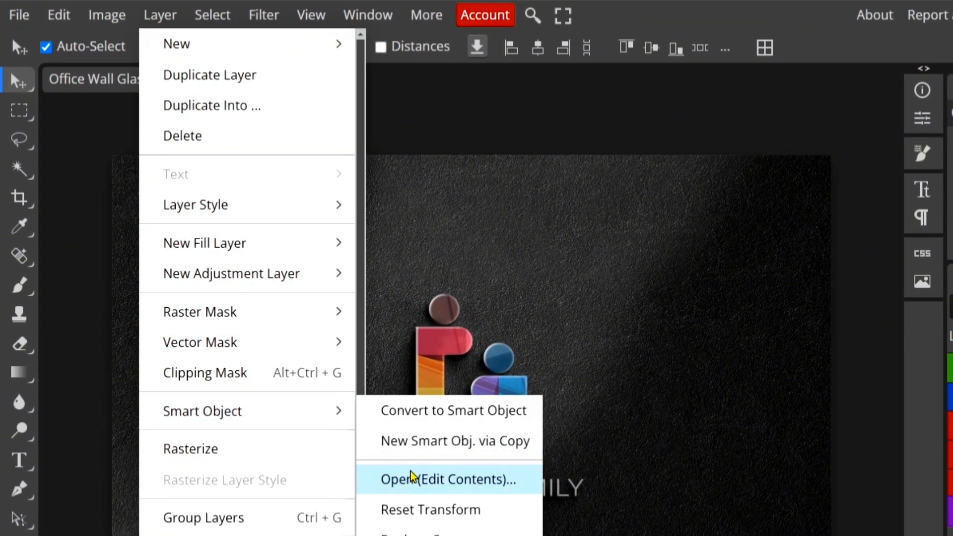
left_click(474, 484)
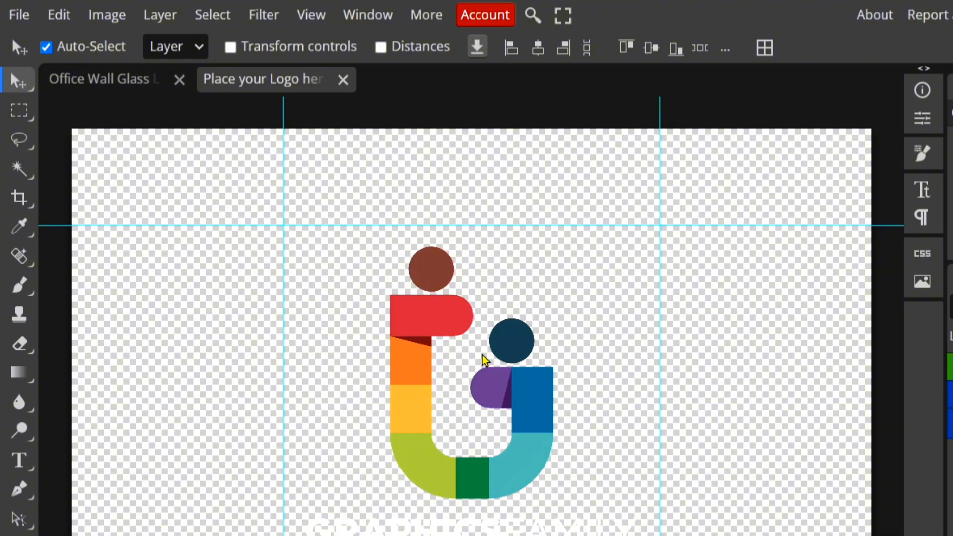
Step: Place the mscc logo image from the Pictures Screenshots folder into the smart object document
left_click(14, 15)
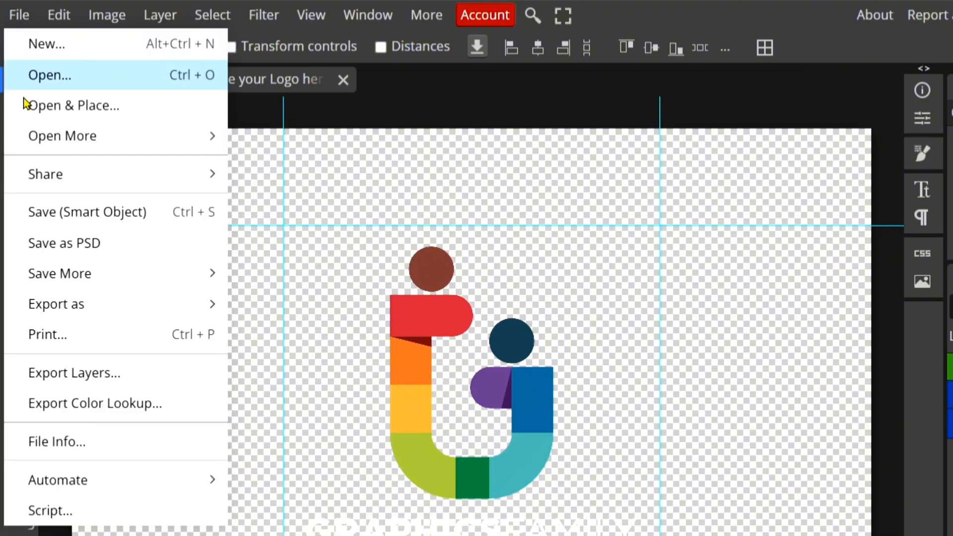
left_click(133, 121)
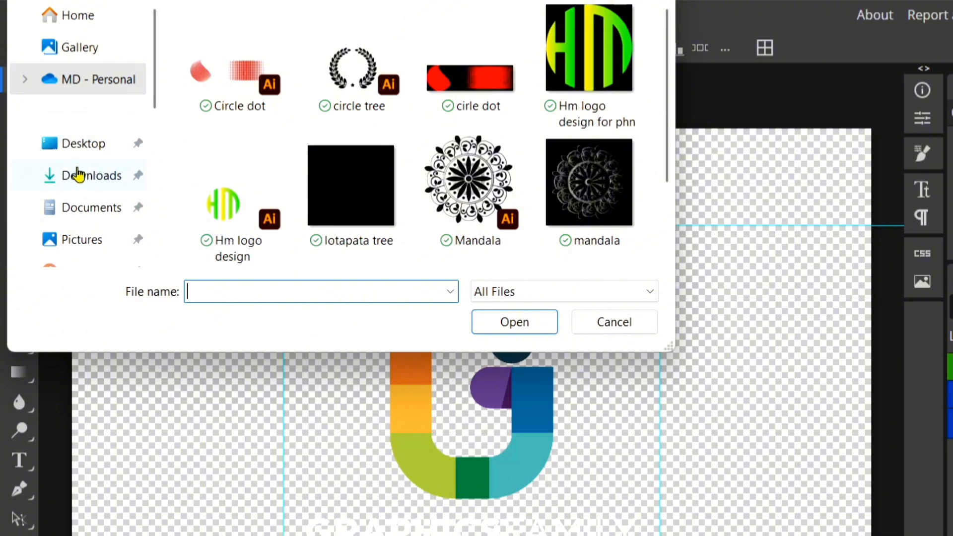
left_click(82, 239)
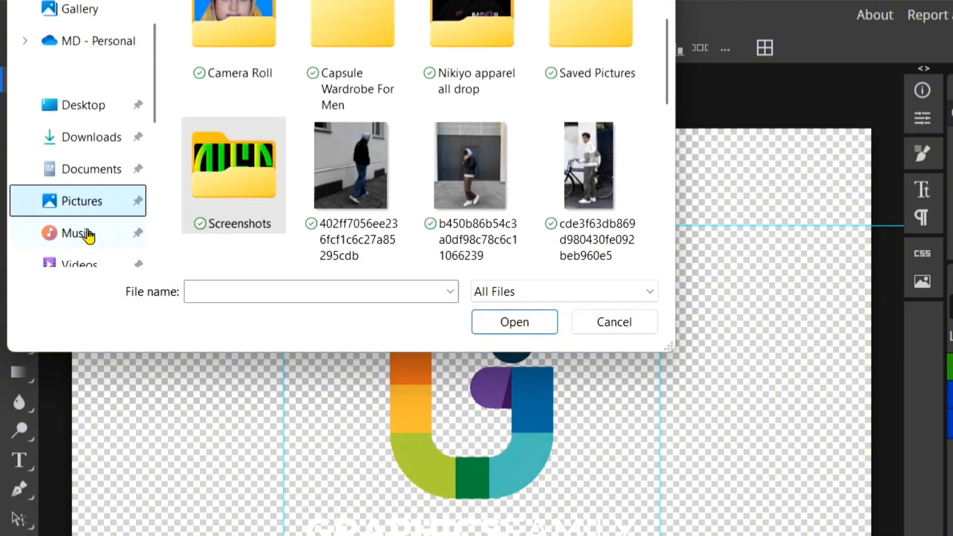
left_click(237, 192)
double_click(237, 192)
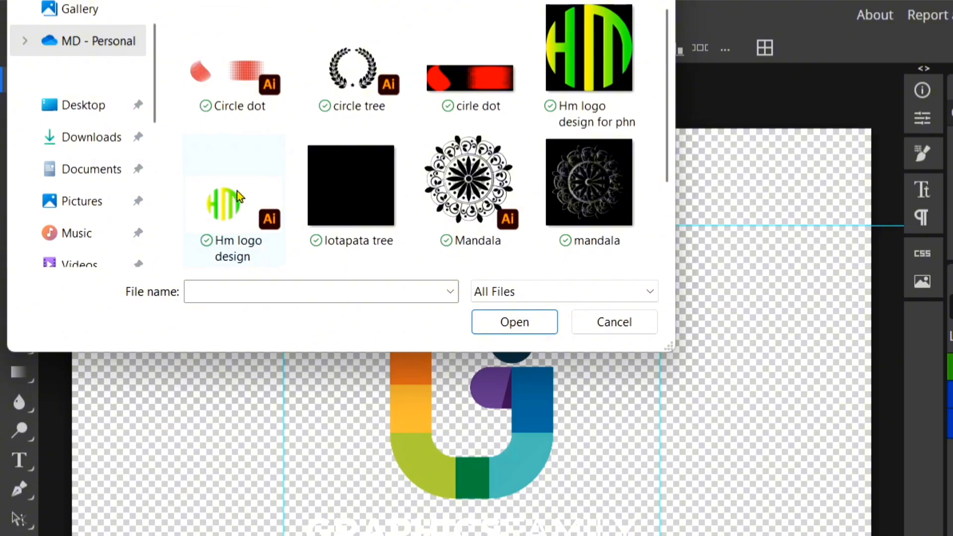
scroll(300, 162, "down", 2)
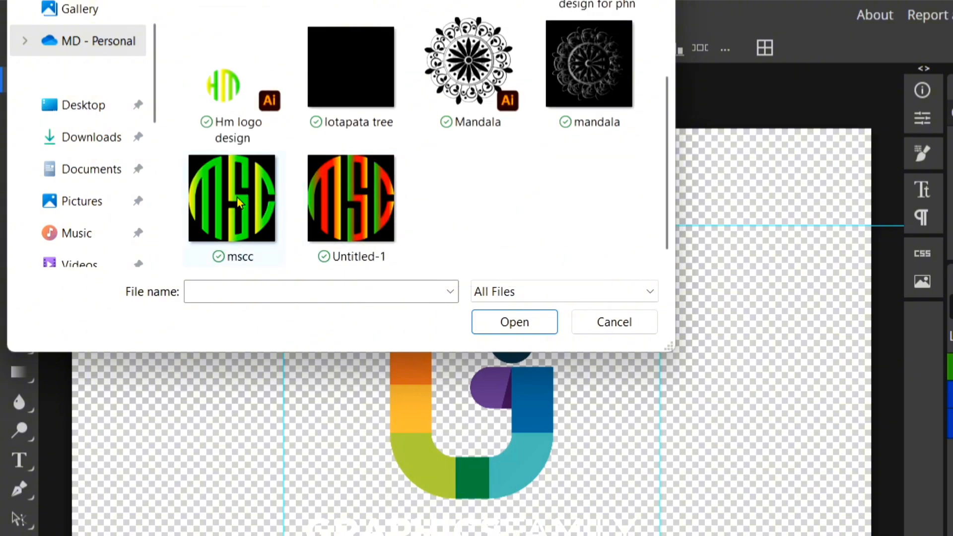
double_click(224, 204)
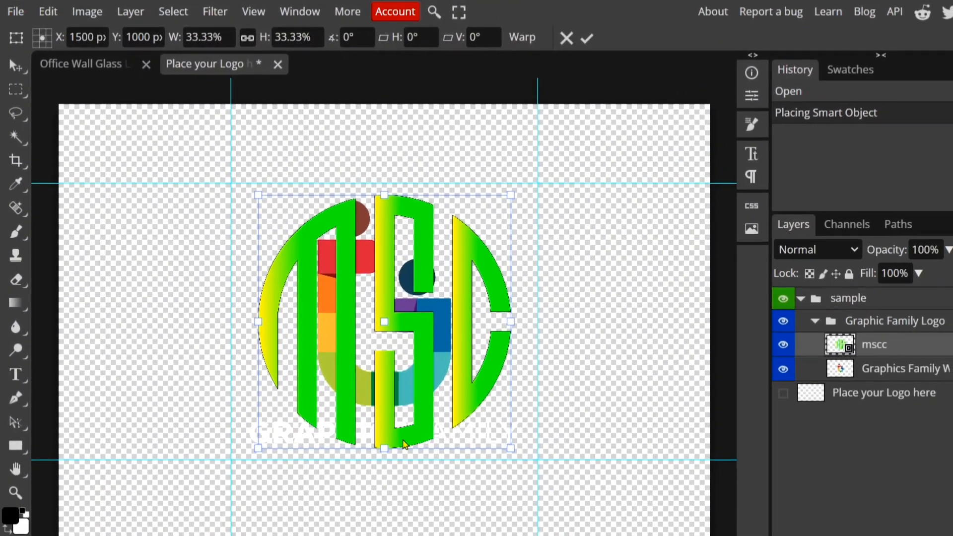
Step: Enlarge the placed mscc logo proportionally to about 53% and move it up slightly to centre it on the canvas
left_click_drag(385, 450, 385, 535)
left_click_drag(440, 412, 444, 324)
left_click_drag(387, 469, 384, 511)
left_click_drag(431, 329, 434, 323)
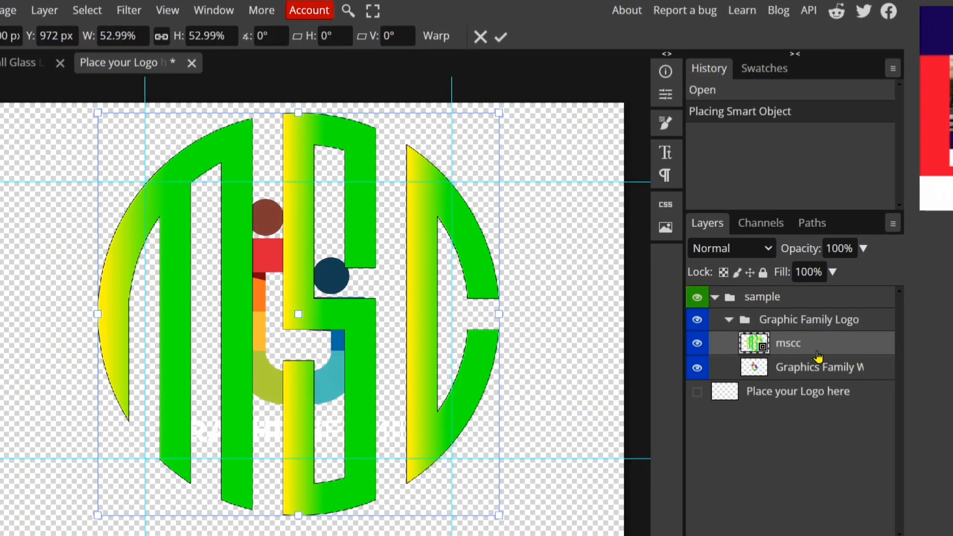
Step: Delete the sample Graphics Family logo layer beneath the mscc layer
left_click(779, 342)
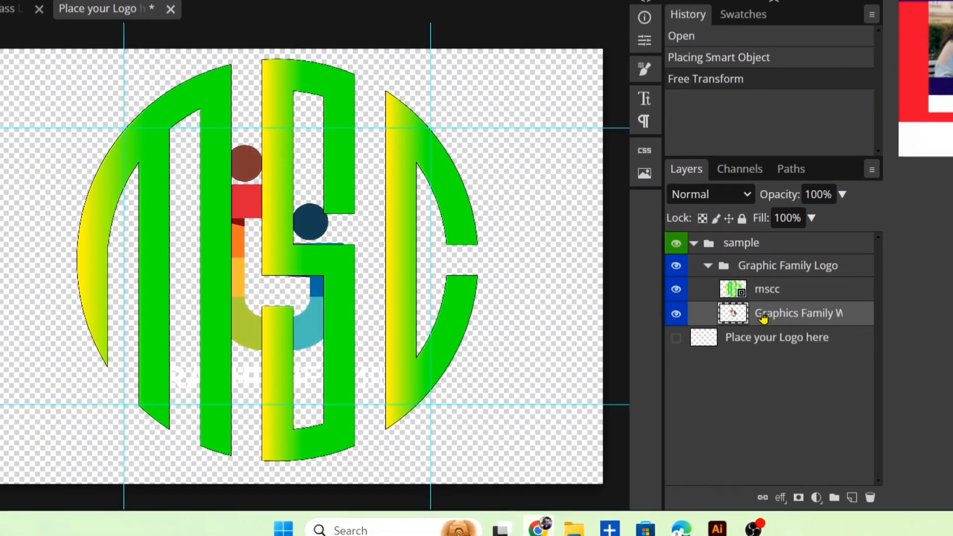
left_click(882, 531)
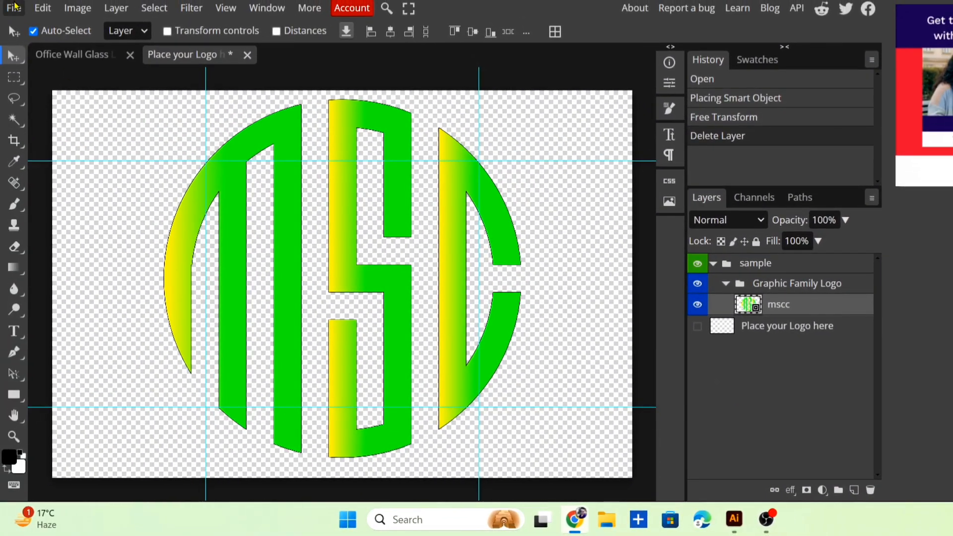
Step: Save the smart object and return to the Office Wall Glass Logo mockup document
left_click(13, 8)
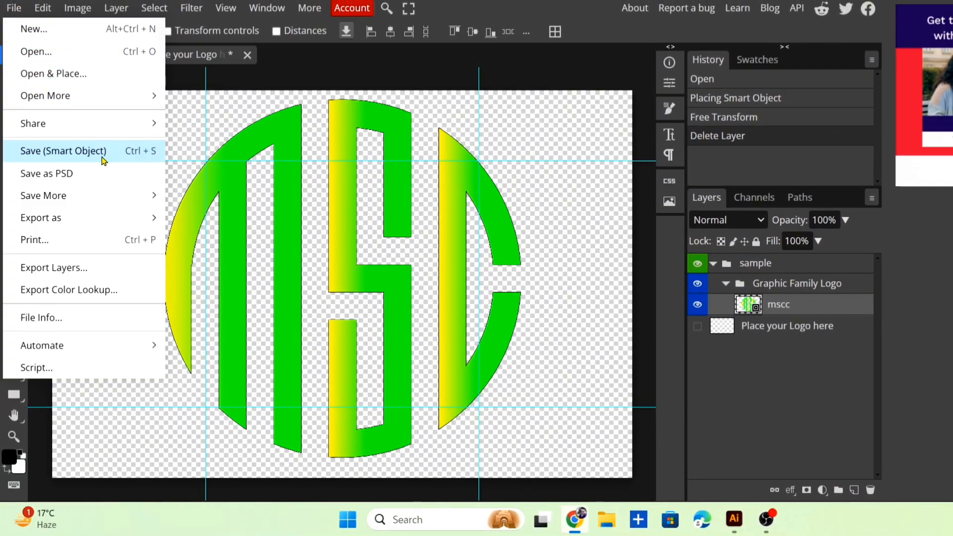
left_click(117, 158)
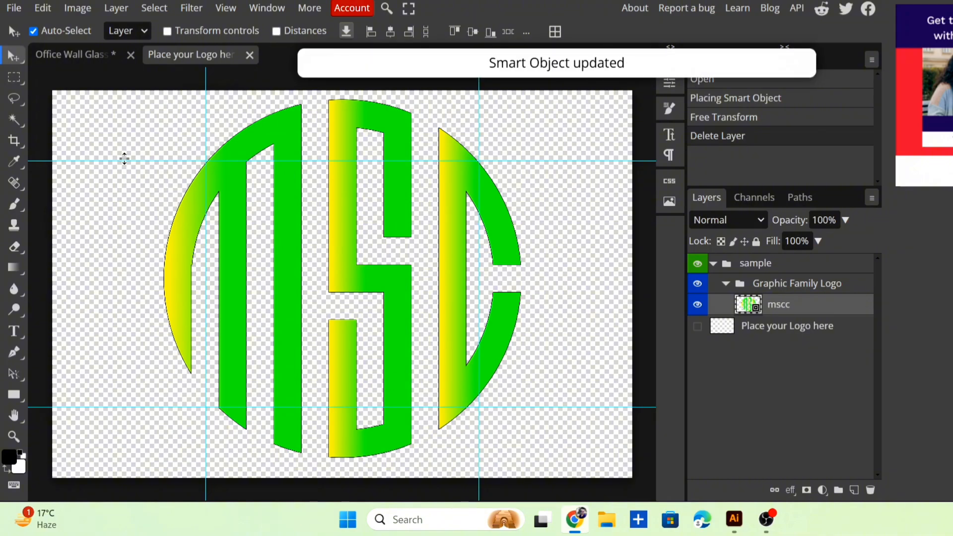
left_click(74, 57)
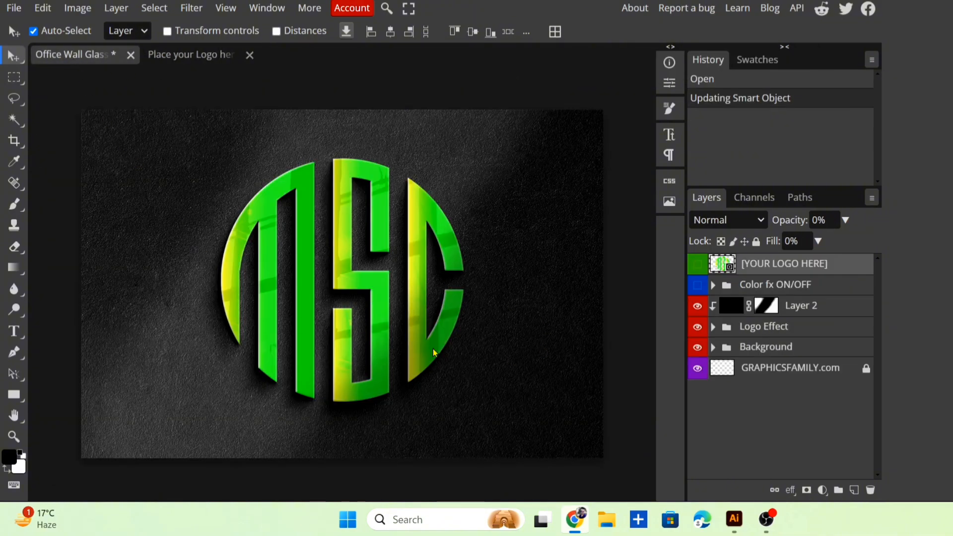
Step: Export the mockup as a JPG at 1350 × 900 px with 100% quality
left_click(14, 7)
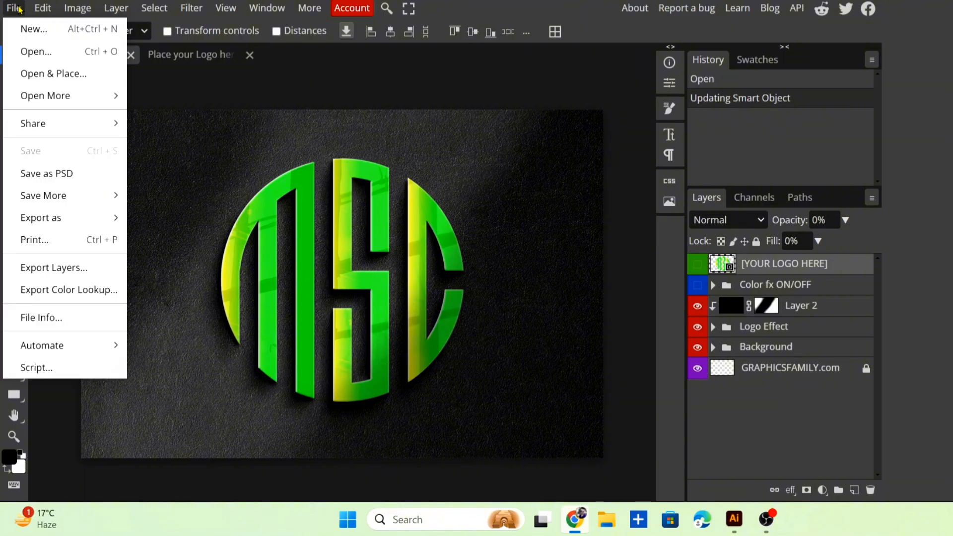
mouse_move(28, 220)
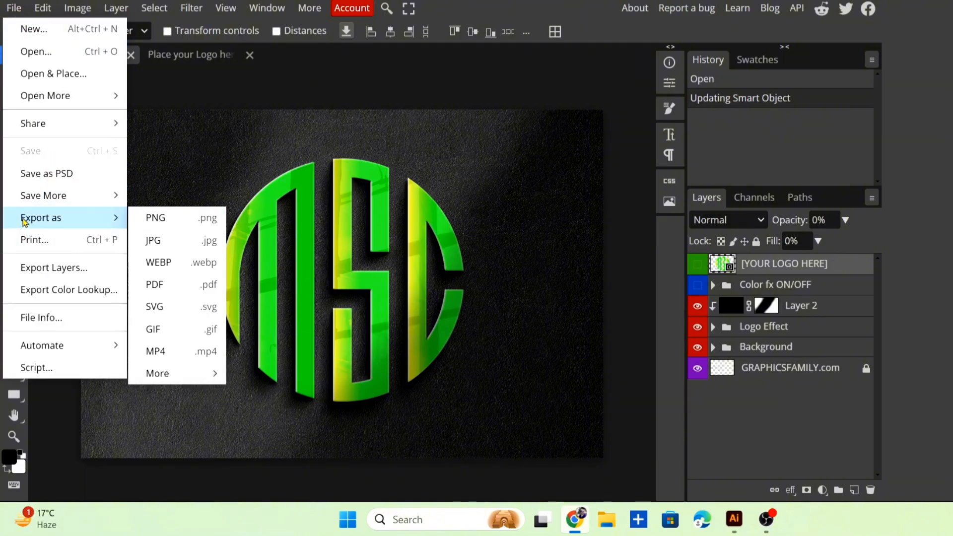
left_click(210, 243)
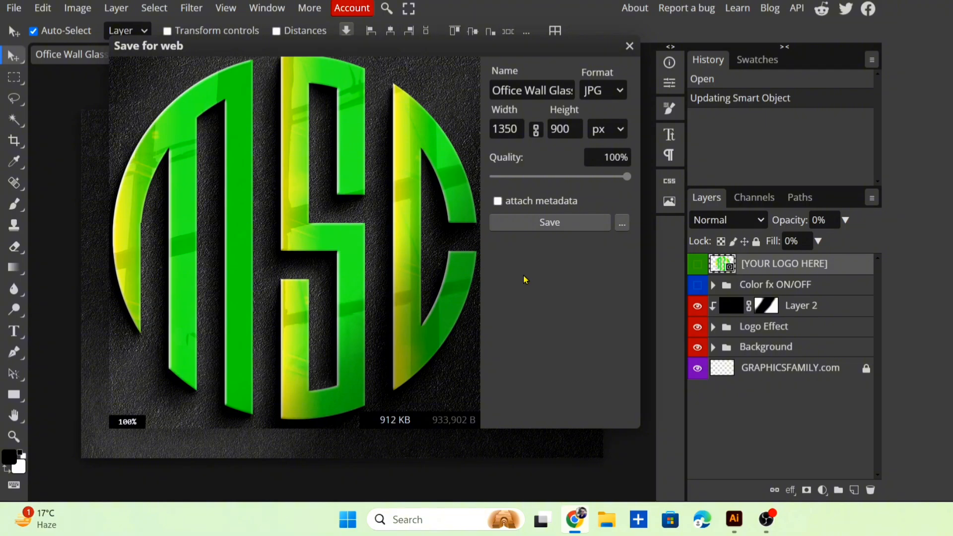
left_click_drag(627, 177, 683, 189)
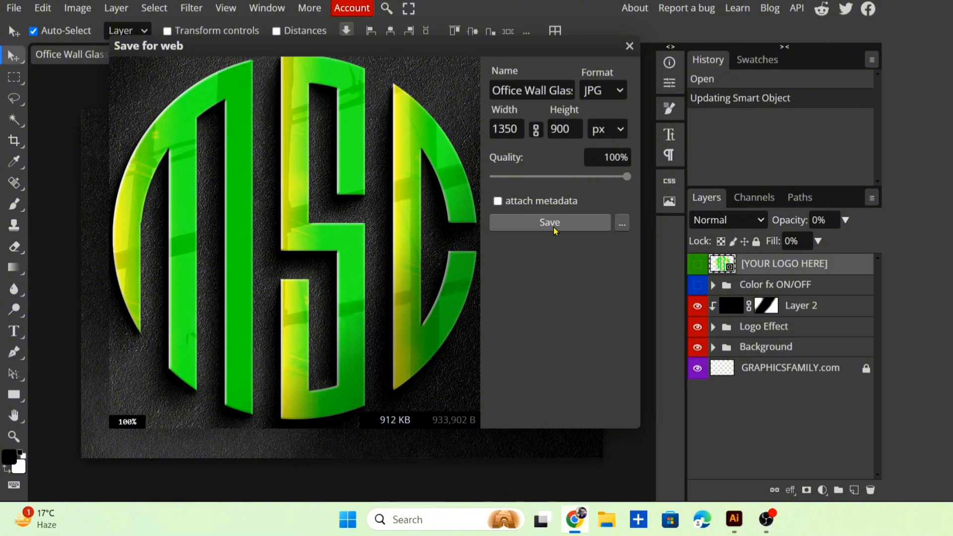
left_click(550, 223)
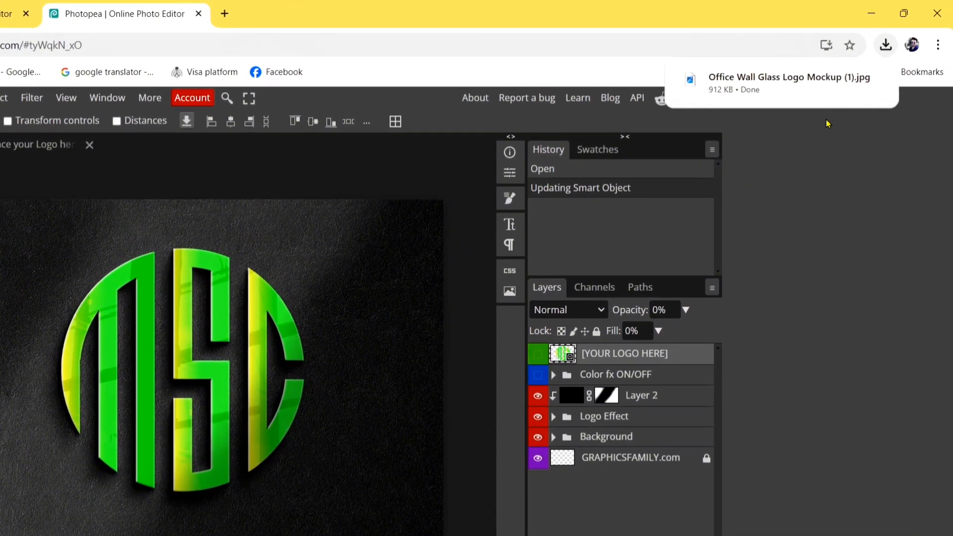
Step: Open the downloaded Office Wall Glass Logo Mockup (1).jpg in the image viewer and inspect it enlarged in a maximized window
left_click(771, 88)
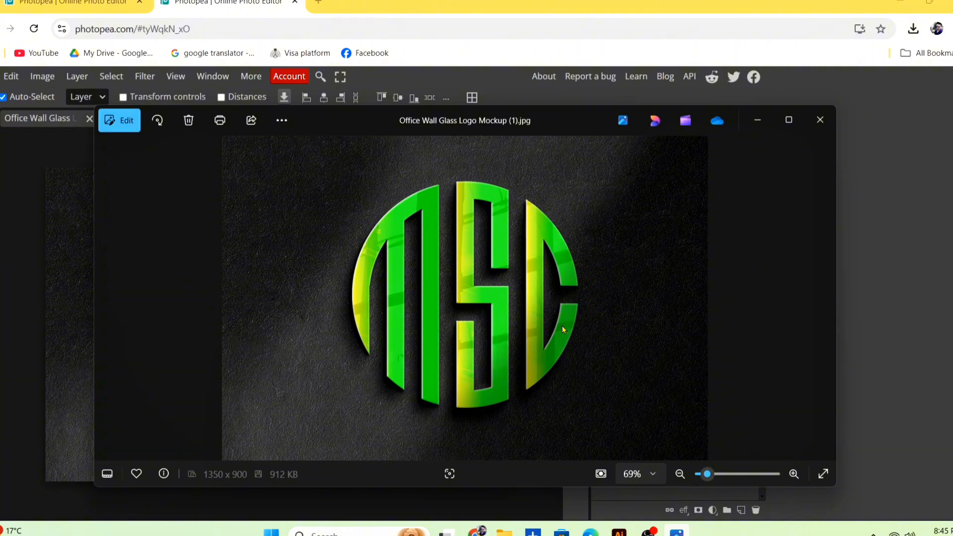
left_click(790, 120)
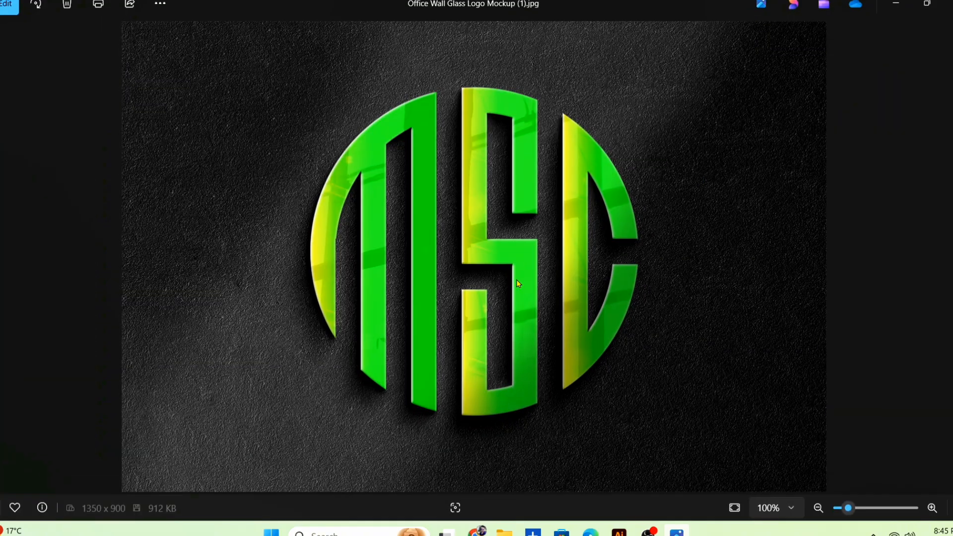
scroll(519, 284, "up", 3)
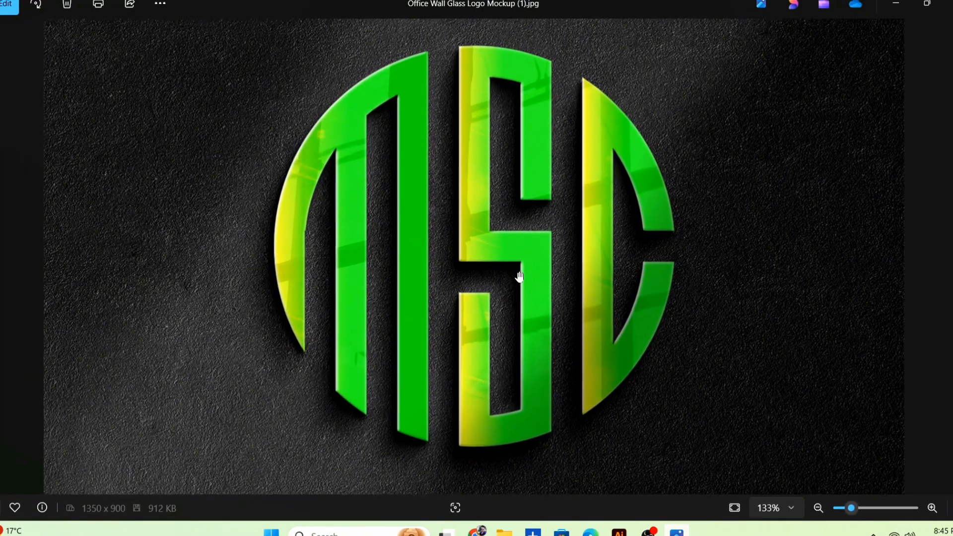